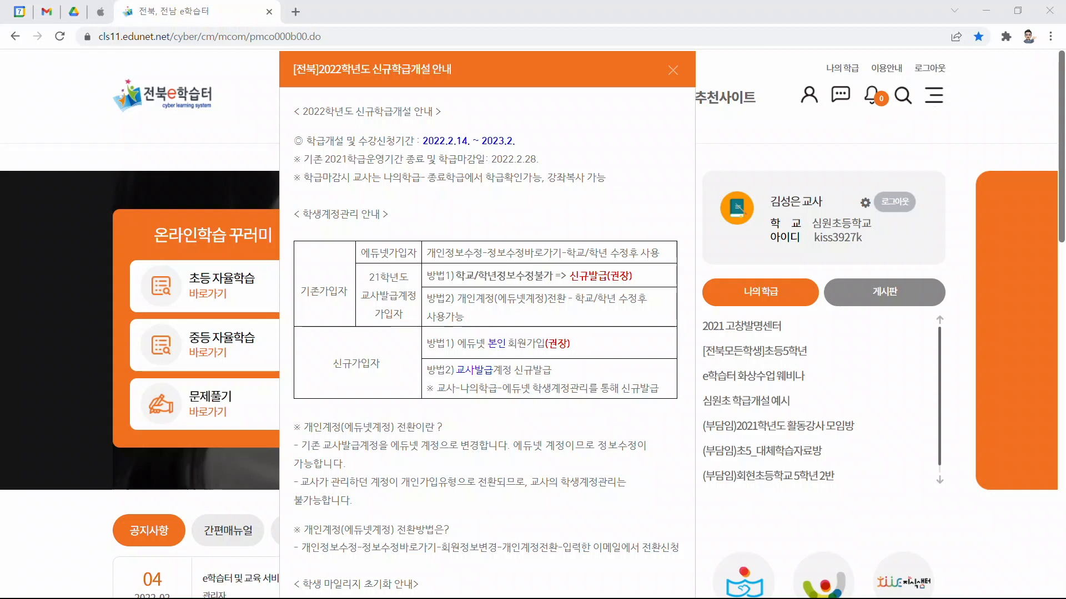
Step: Review the student account management table in the 2022 new class opening notice
{"action": "mouse_move", "coordinate": [349, 101]}
{"action": "left_mouse_down"}
{"action": "mouse_move", "coordinate": [275, 69]}
{"action": "mouse_move", "coordinate": [478, 78]}
{"action": "mouse_move", "coordinate": [333, 101]}
{"action": "left_mouse_up"}
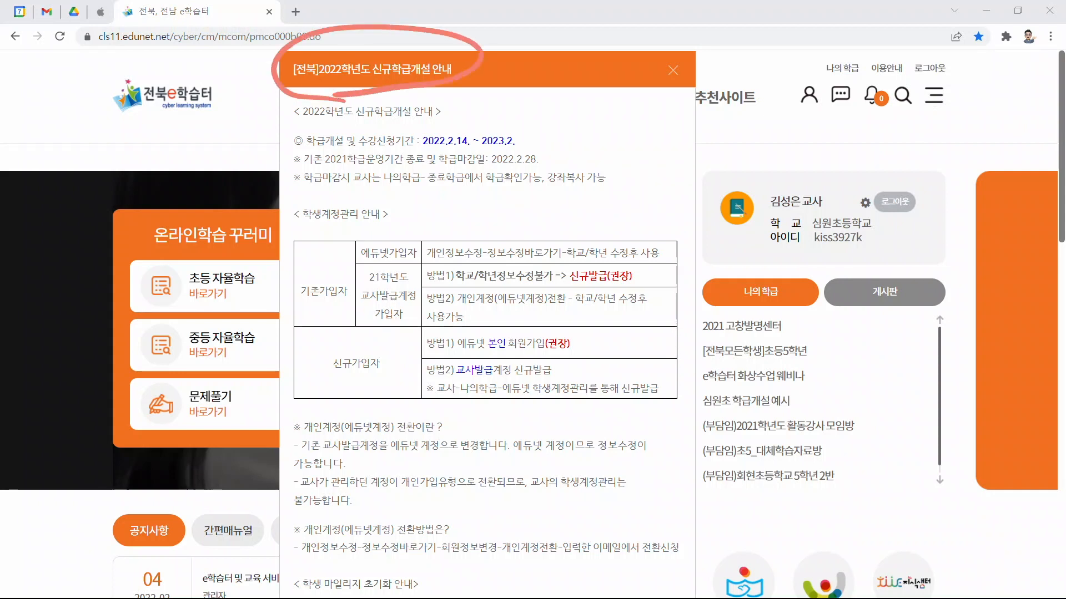
{"action": "mouse_move", "coordinate": [384, 257]}
{"action": "left_mouse_down"}
{"action": "mouse_move", "coordinate": [391, 265]}
{"action": "mouse_move", "coordinate": [367, 236]}
{"action": "mouse_move", "coordinate": [366, 254]}
{"action": "left_mouse_up"}
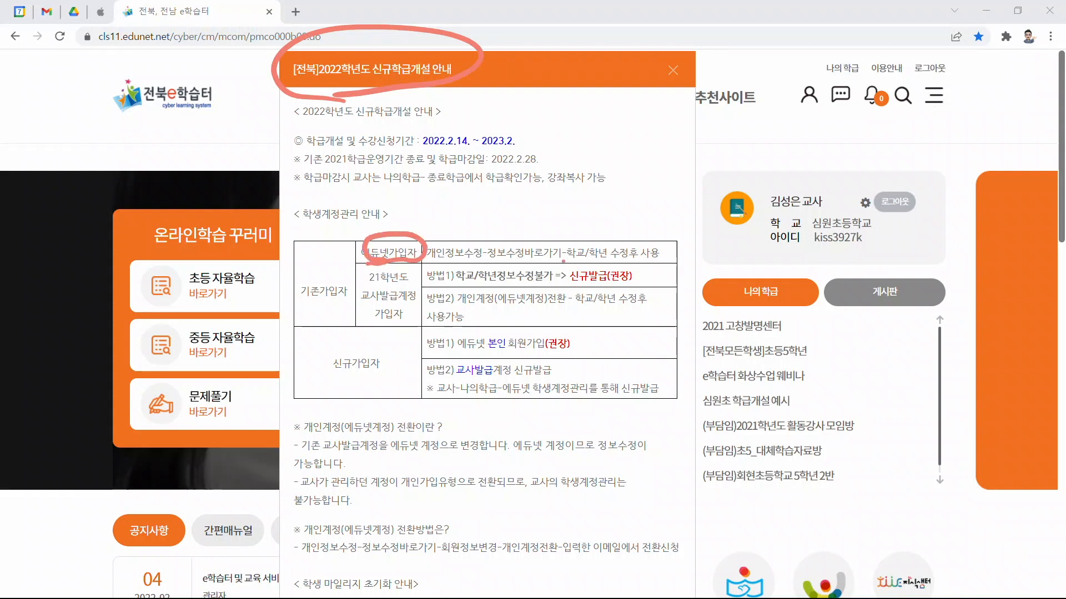
{"action": "left_click_drag", "start_coordinate": [563, 263], "coordinate": [653, 265]}
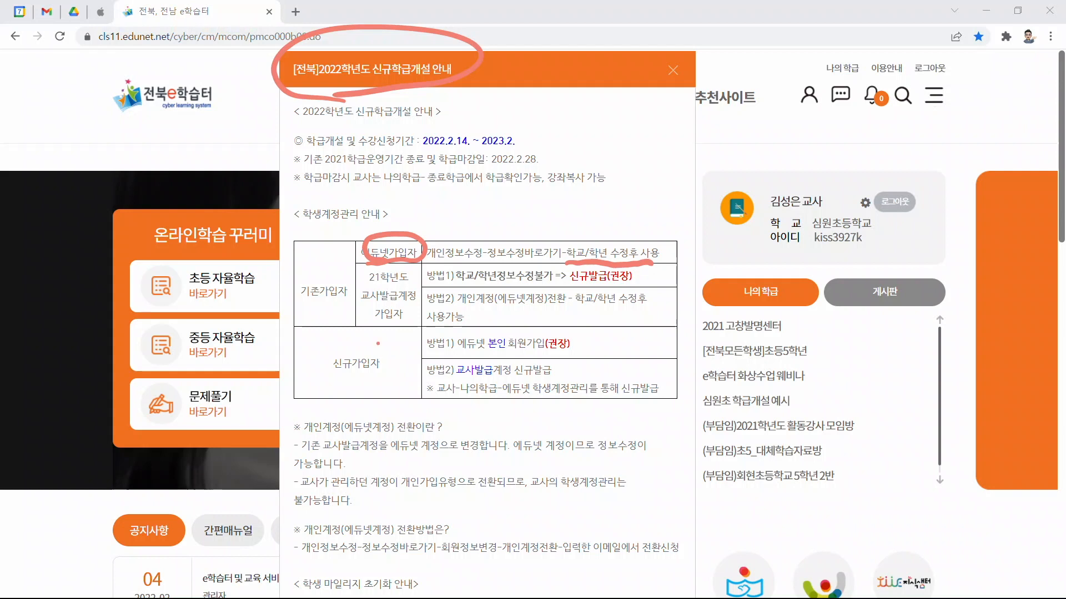
{"action": "mouse_move", "coordinate": [391, 332]}
{"action": "left_mouse_down"}
{"action": "mouse_move", "coordinate": [347, 300]}
{"action": "mouse_move", "coordinate": [416, 322]}
{"action": "mouse_move", "coordinate": [397, 335]}
{"action": "left_mouse_up"}
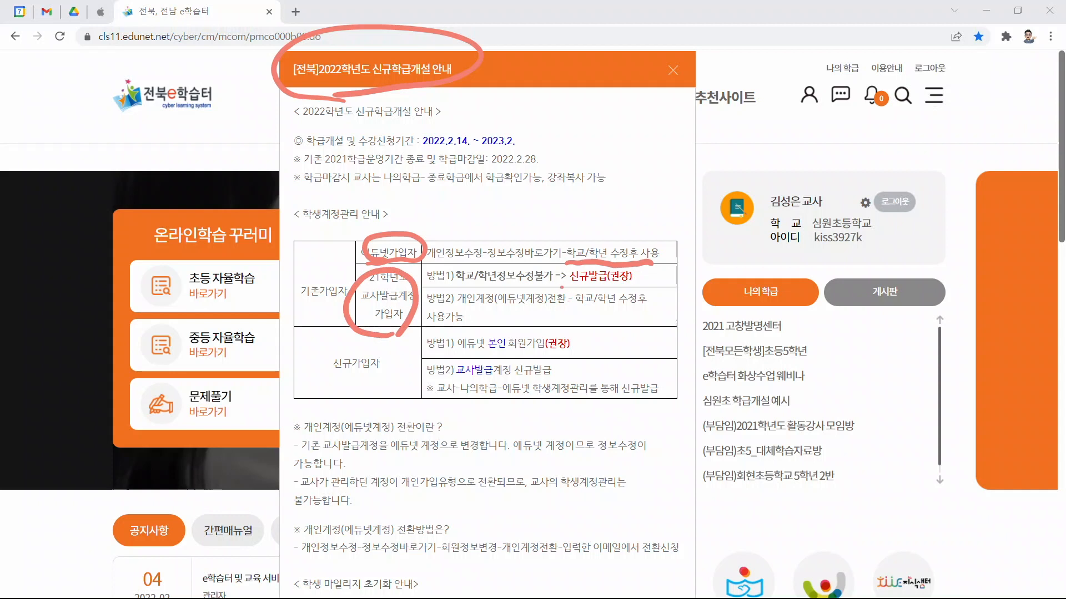
{"action": "left_click_drag", "start_coordinate": [557, 287], "coordinate": [631, 285]}
{"action": "left_click_drag", "start_coordinate": [457, 311], "coordinate": [560, 309]}
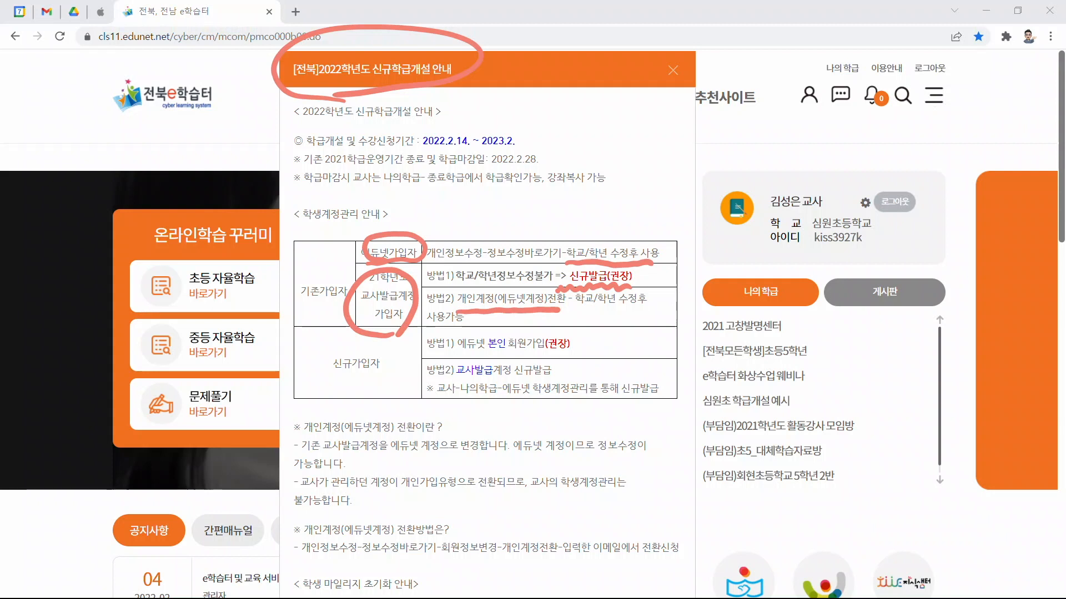
{"action": "mouse_move", "coordinate": [421, 317]}
{"action": "left_mouse_down"}
{"action": "mouse_move", "coordinate": [319, 525]}
{"action": "mouse_move", "coordinate": [341, 512]}
{"action": "left_mouse_up"}
{"action": "mouse_move", "coordinate": [321, 561]}
{"action": "left_mouse_down"}
{"action": "mouse_move", "coordinate": [344, 510]}
{"action": "mouse_move", "coordinate": [389, 571]}
{"action": "mouse_move", "coordinate": [303, 541]}
{"action": "left_mouse_up"}
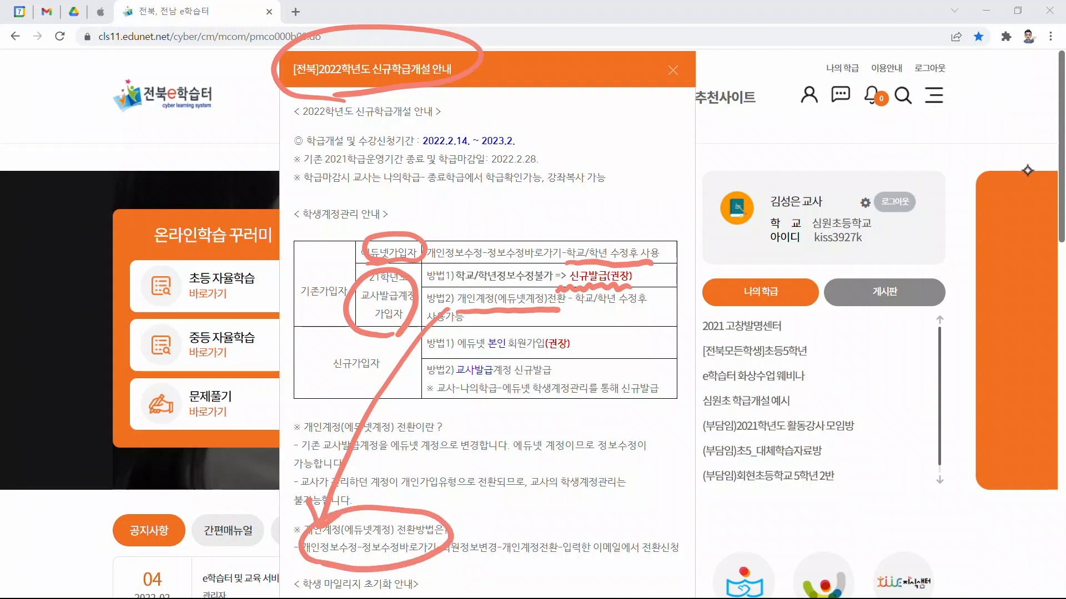
{"action": "key", "text": "Escape"}
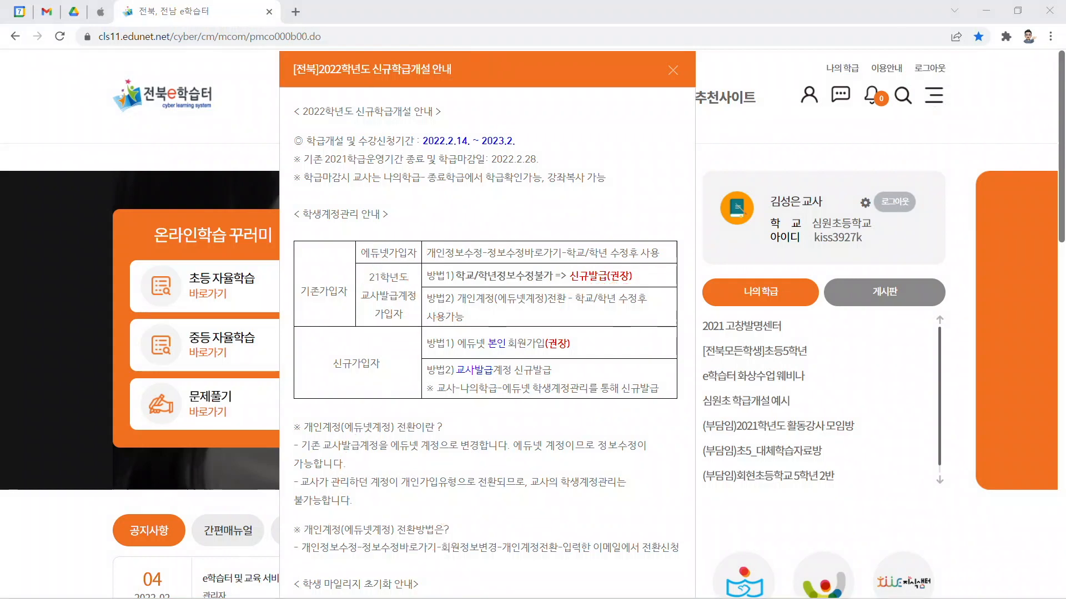
{"action": "key", "text": "ctrl+2"}
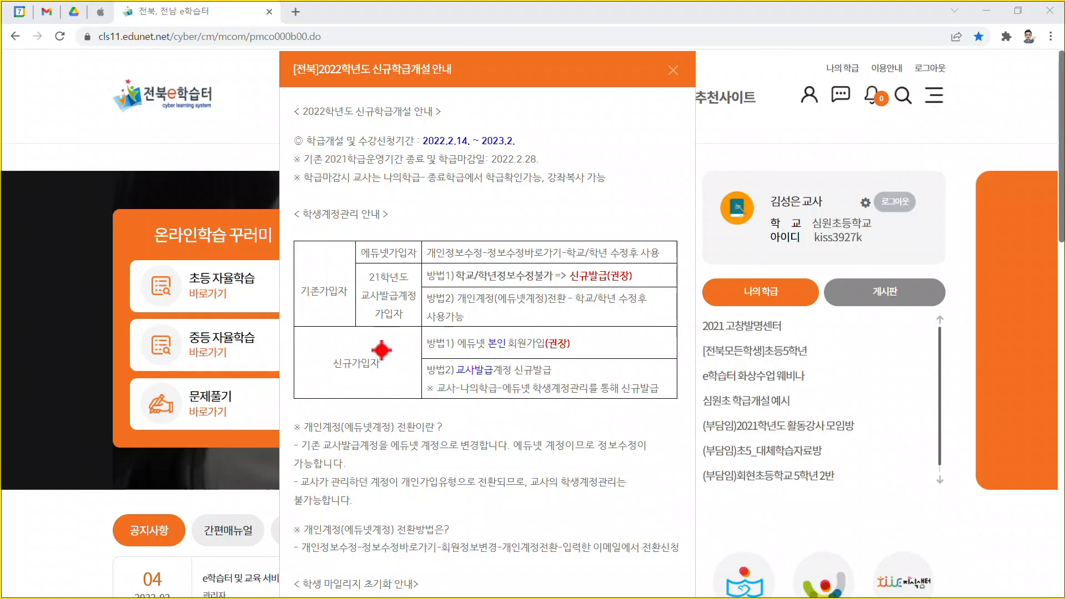
{"action": "mouse_move", "coordinate": [283, 317]}
{"action": "left_mouse_down"}
{"action": "mouse_move", "coordinate": [416, 393]}
{"action": "mouse_move", "coordinate": [690, 411]}
{"action": "left_mouse_up"}
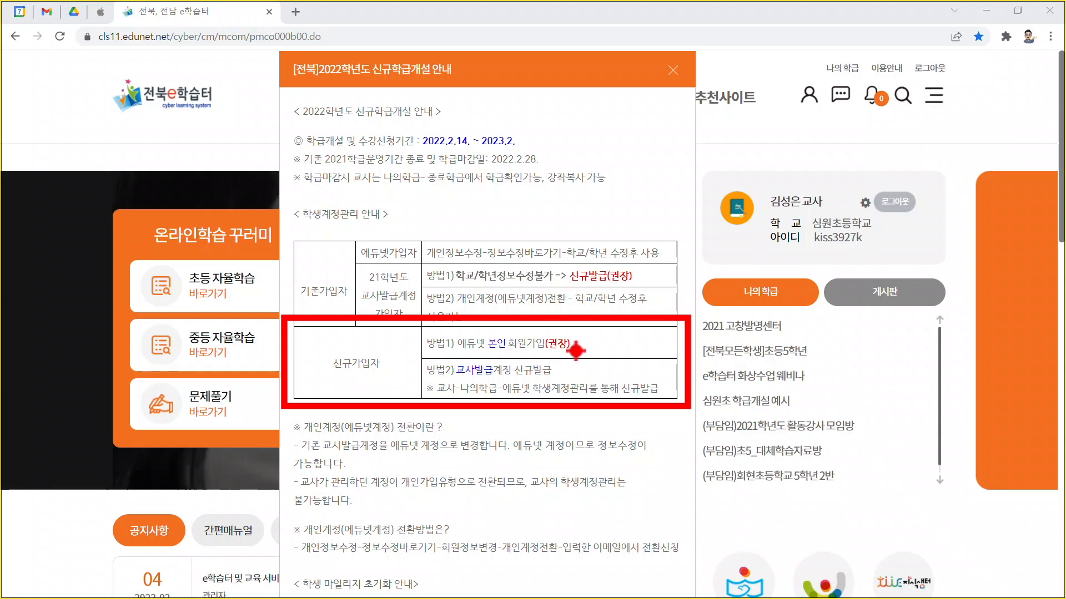
{"action": "left_click_drag", "start_coordinate": [581, 334], "coordinate": [613, 333]}
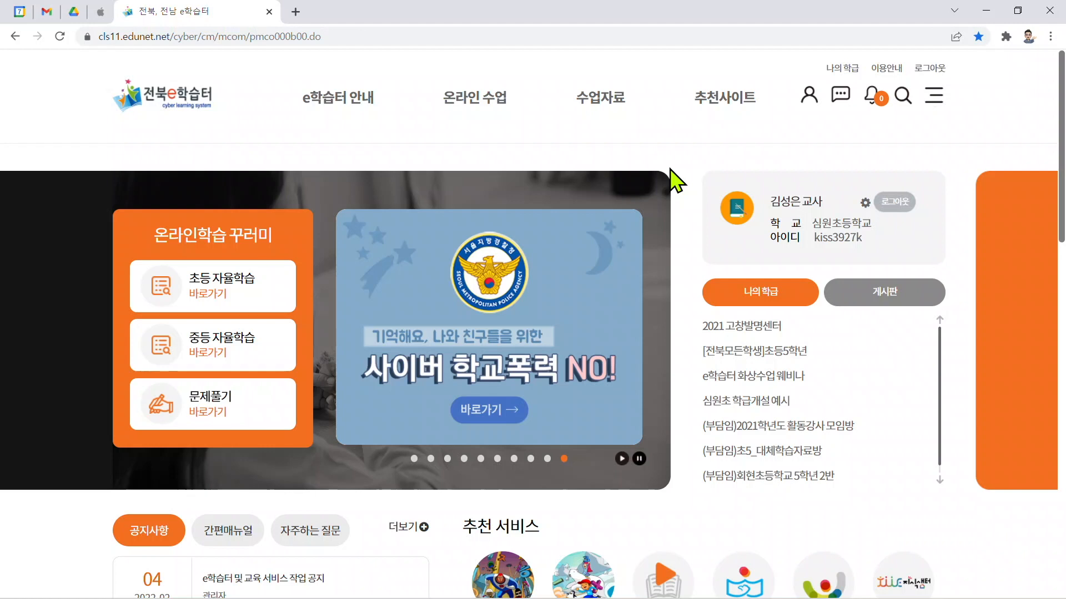
Step: Open the My Class page under Online Classes (온라인 수업)
{"action": "mouse_move", "coordinate": [483, 102]}
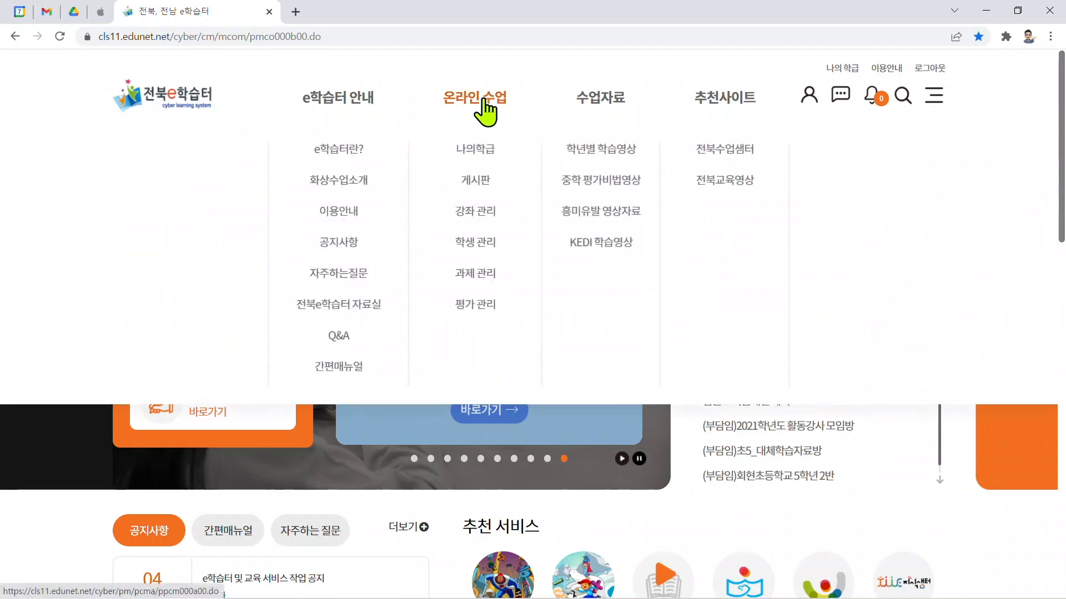
{"action": "left_click", "coordinate": [482, 101]}
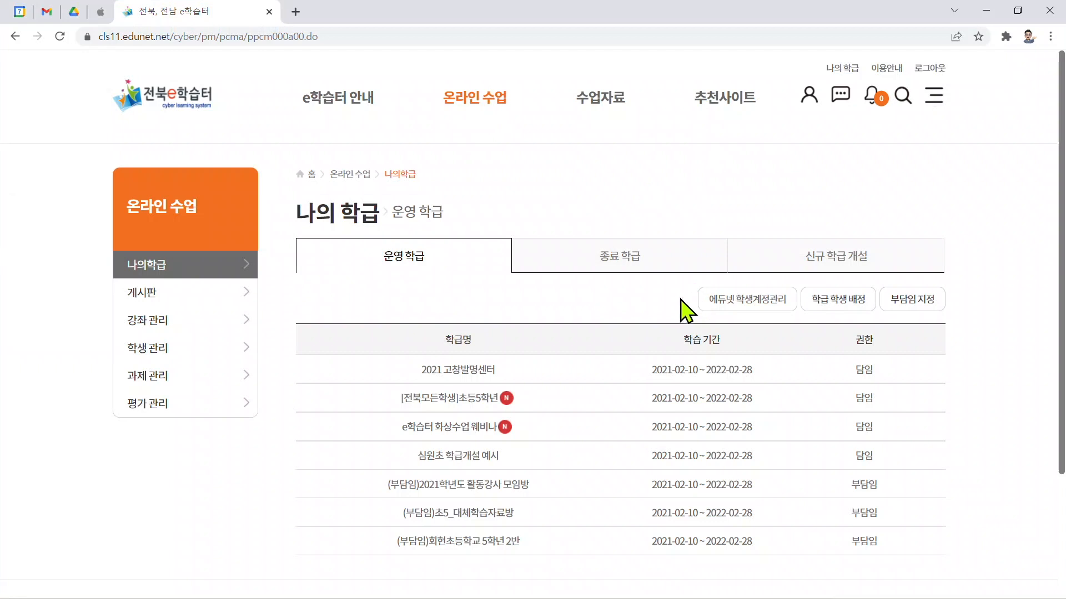
Step: Open Edunet student account management (에듀넷 학생계정관리) from the My Class page
{"action": "left_click_drag", "start_coordinate": [674, 273], "coordinate": [808, 323]}
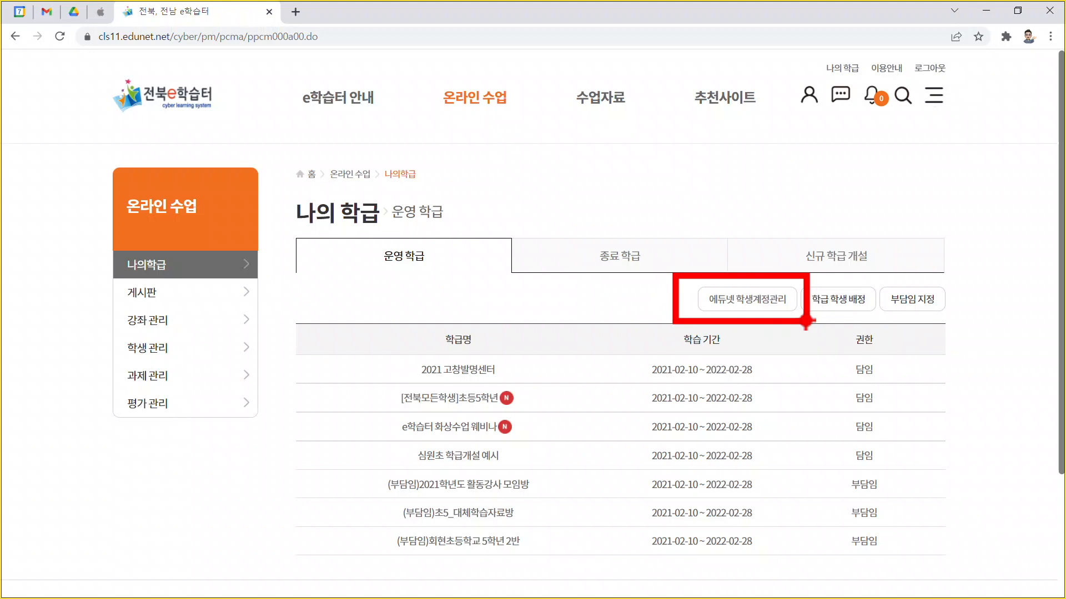
{"action": "key", "text": "Escape"}
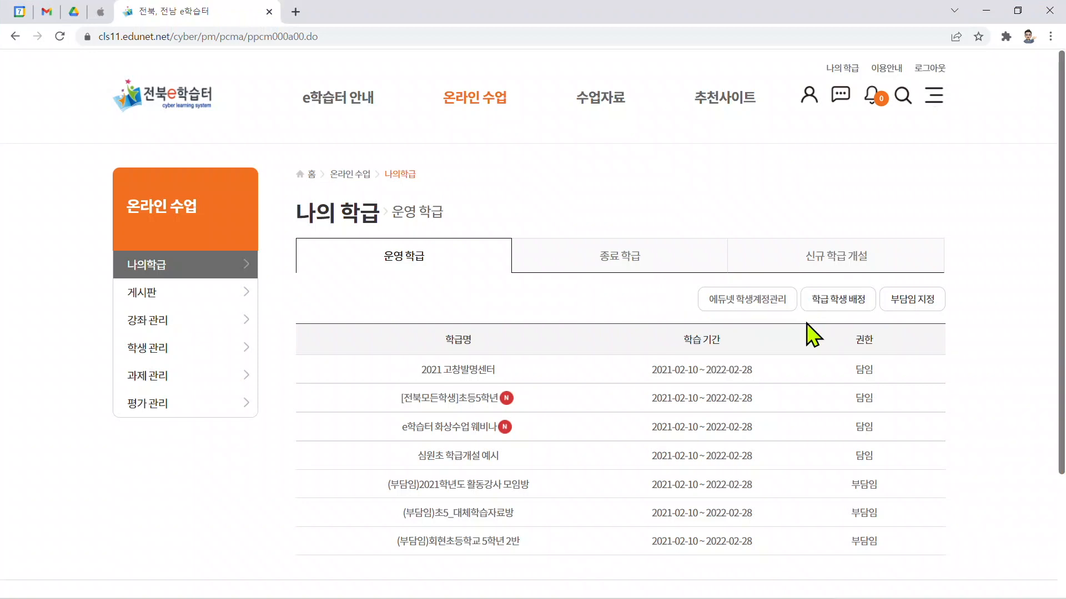
{"action": "left_click", "coordinate": [771, 310]}
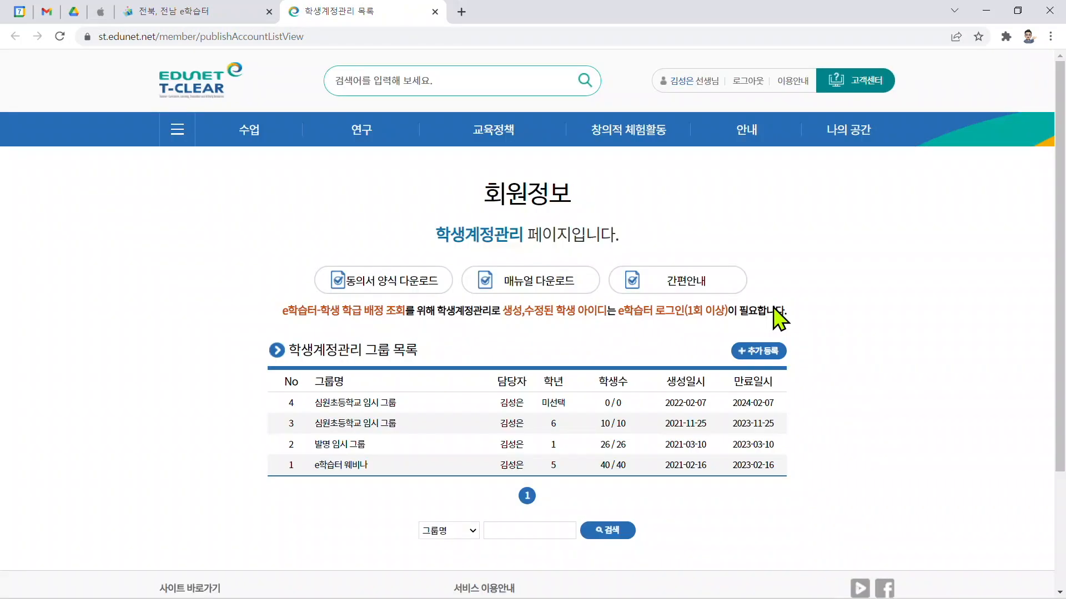
Step: Register a new student account group with 추가 등록
{"action": "key", "text": "ctrl+2"}
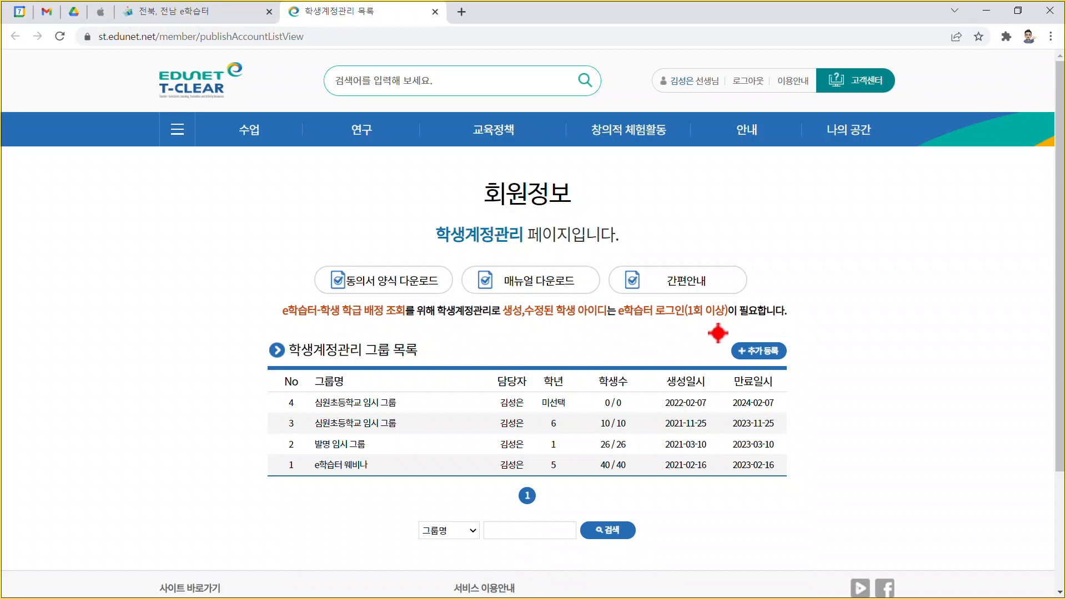
{"action": "mouse_move", "coordinate": [716, 332]}
{"action": "left_mouse_down"}
{"action": "mouse_move", "coordinate": [810, 371]}
{"action": "mouse_move", "coordinate": [793, 367]}
{"action": "left_mouse_up"}
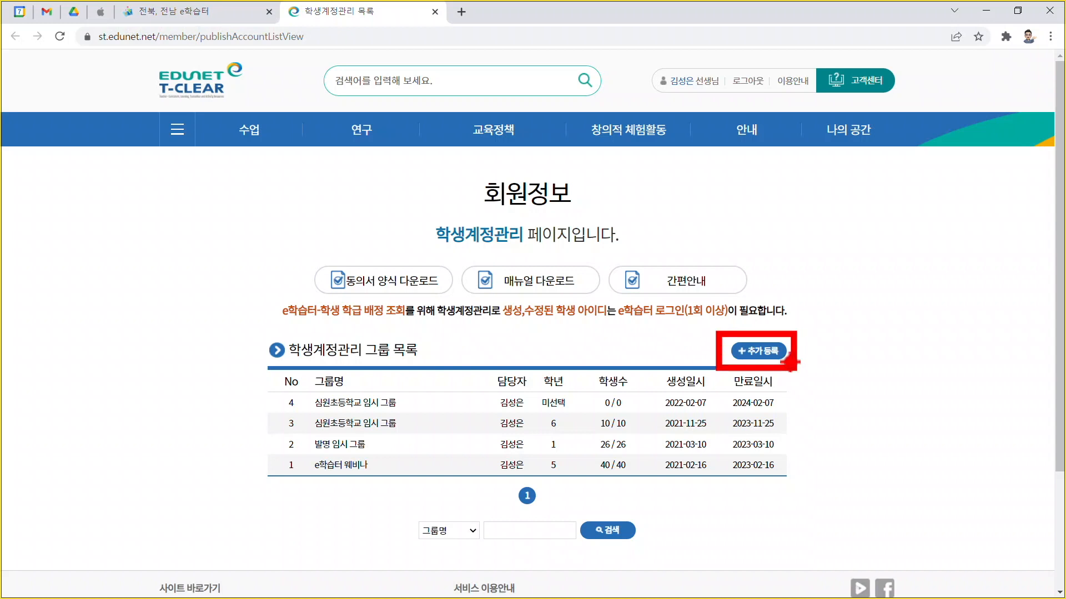
{"action": "key", "text": "Escape"}
{"action": "left_click", "coordinate": [769, 353]}
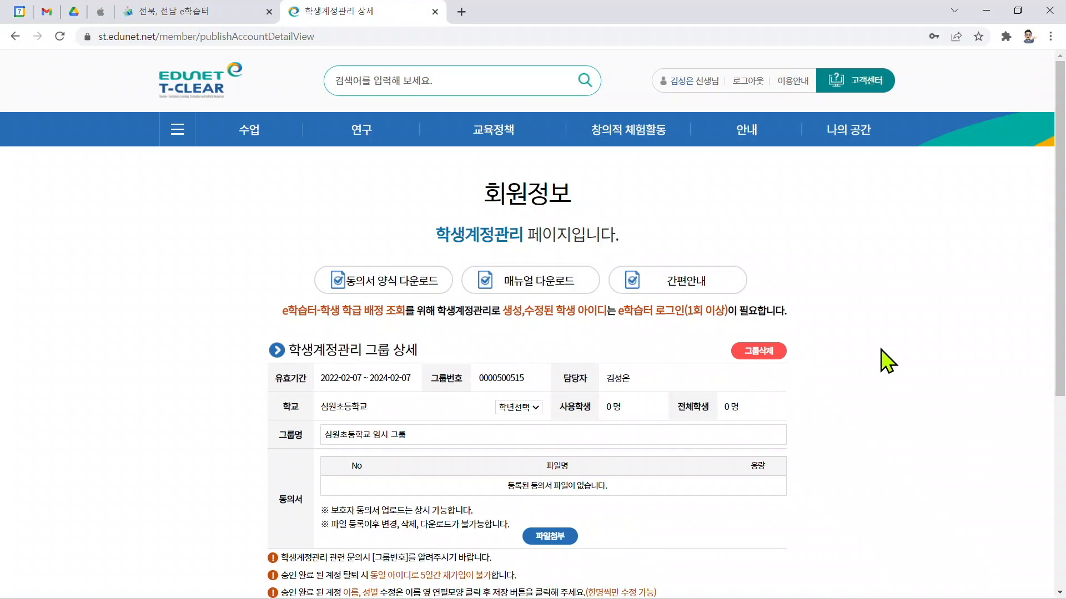
Step: Examine the new group's validity period, group number and school details
{"action": "scroll", "coordinate": [887, 361], "scroll_direction": "down", "scroll_amount": 4}
{"action": "key", "text": "ctrl+2"}
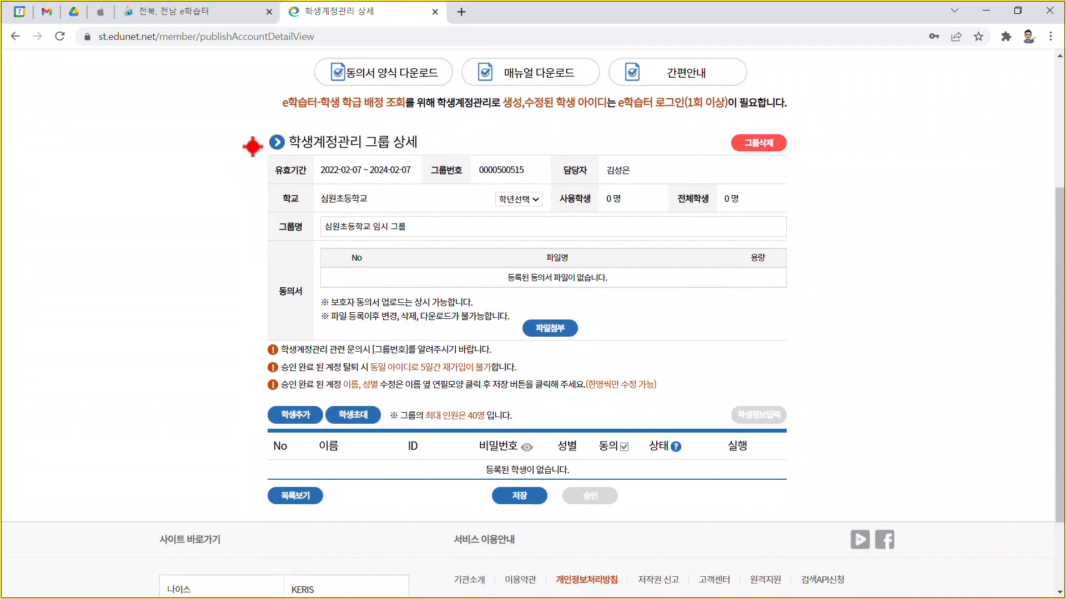
{"action": "left_click_drag", "start_coordinate": [253, 145], "coordinate": [817, 218]}
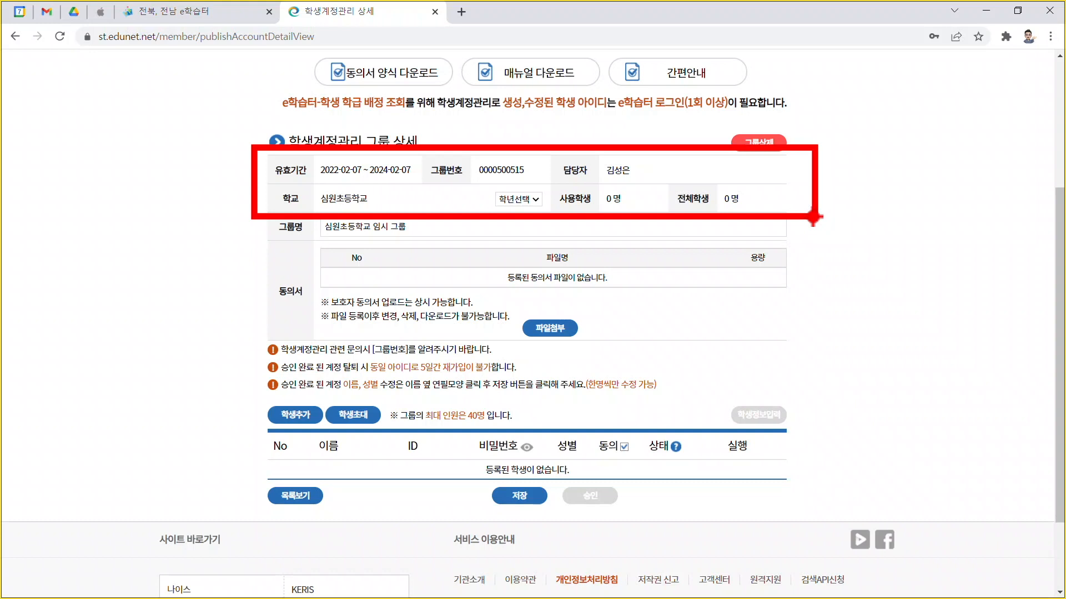
{"action": "key", "text": "Escape"}
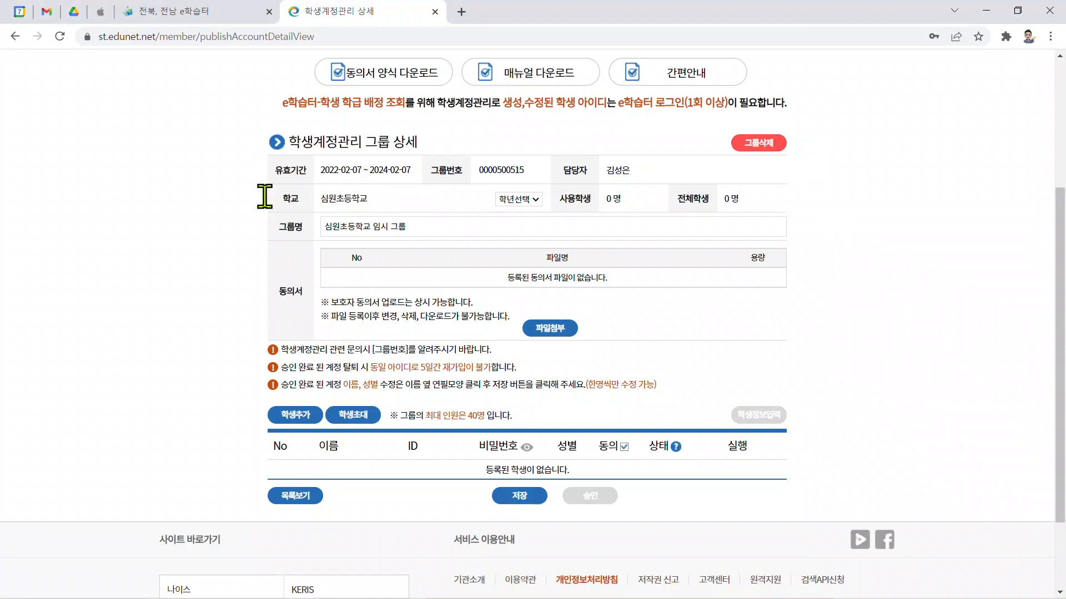
Step: Rename the group to 학급개설 예시 and save the group details
{"action": "left_click", "coordinate": [536, 200]}
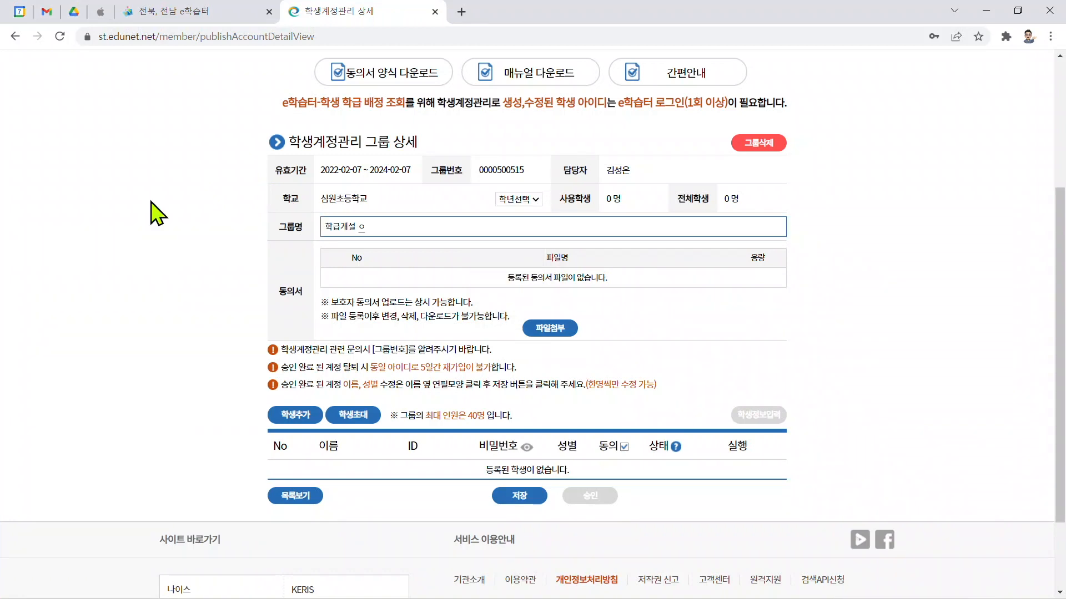
{"action": "type", "text": "시"}
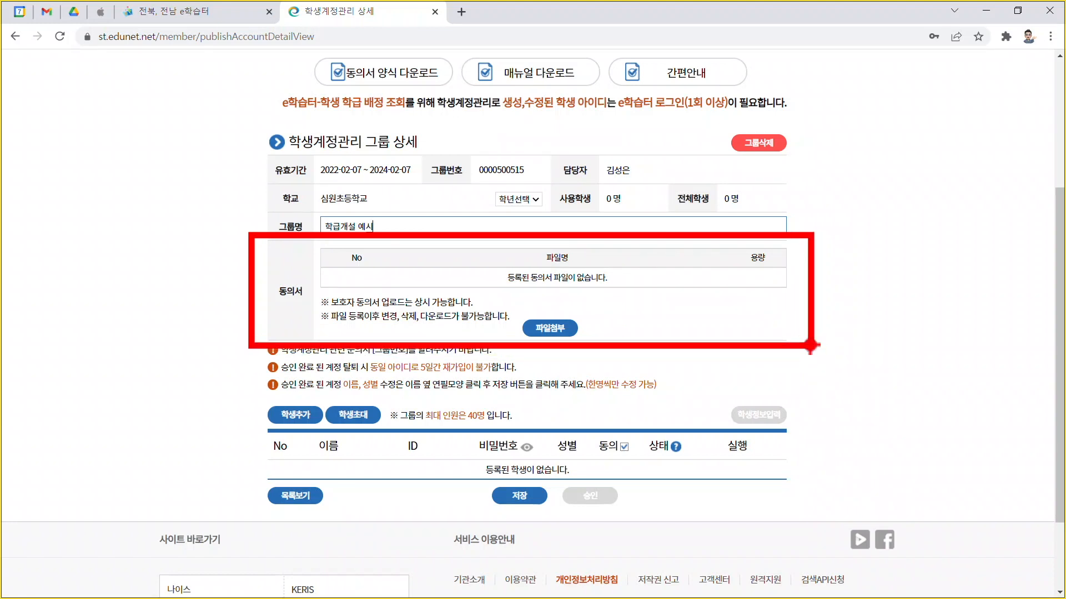
{"action": "key", "text": "Escape"}
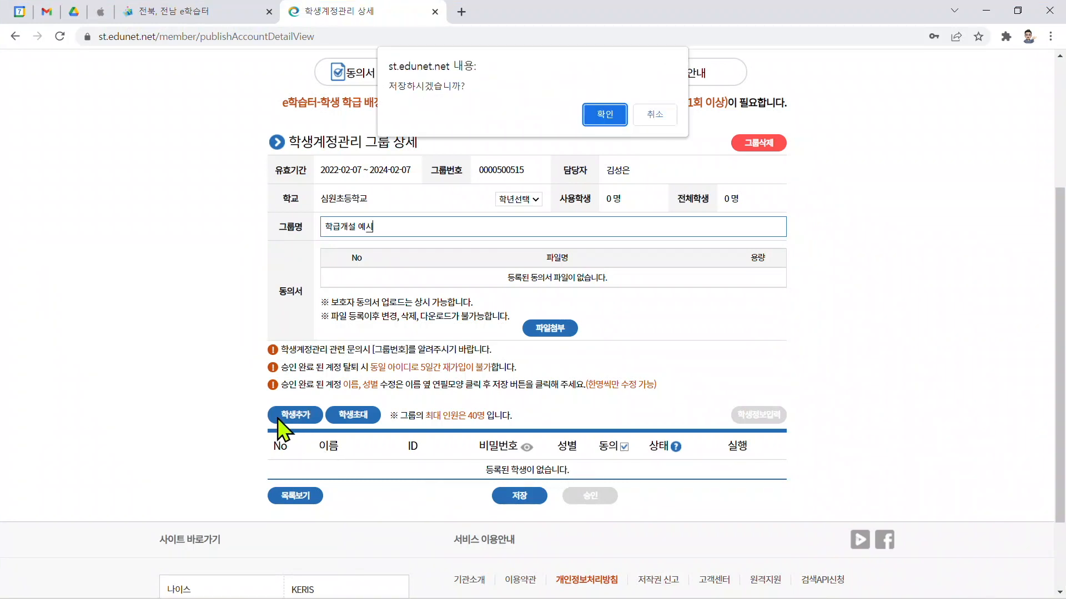
{"action": "left_click", "coordinate": [595, 126]}
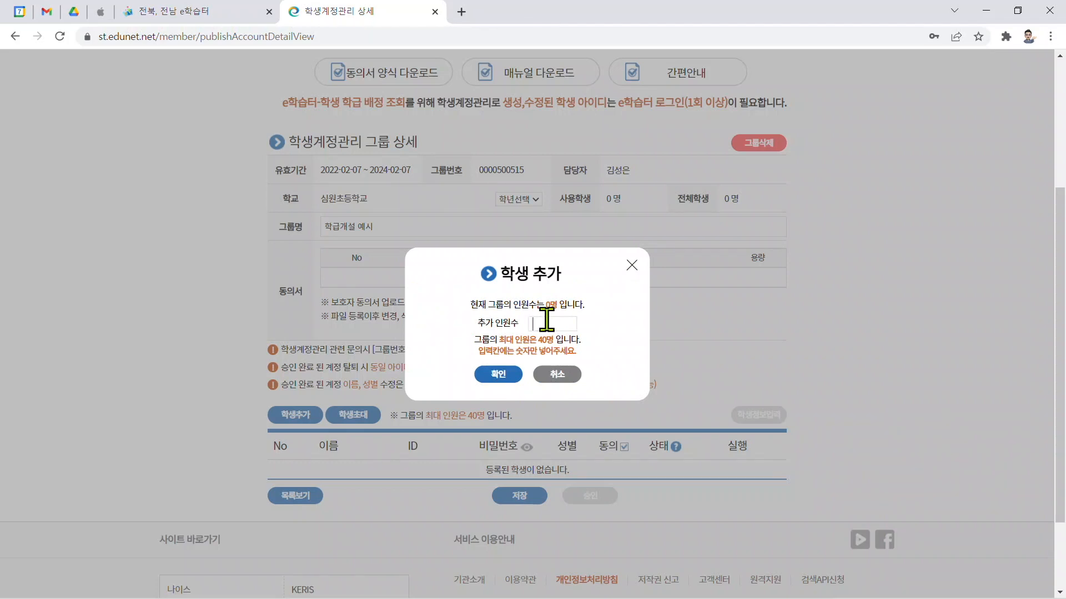
Step: Add 10 student rows to the group
{"action": "type", "text": "10"}
{"action": "left_click", "coordinate": [499, 376]}
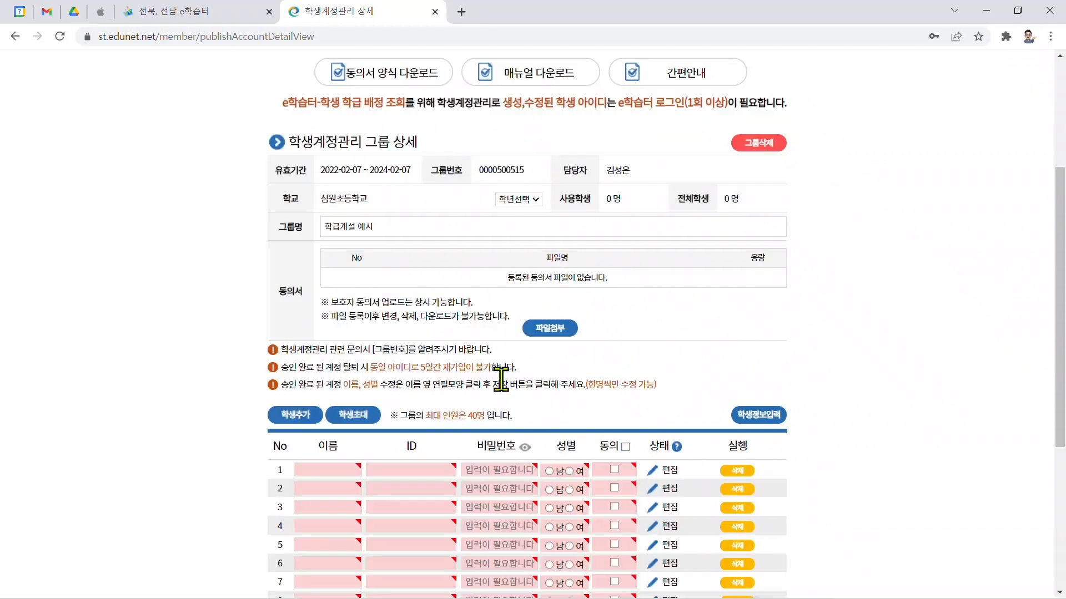
Step: Fill in the ten students' names in the roster's name column
{"action": "scroll", "coordinate": [501, 379], "scroll_direction": "down", "scroll_amount": 3}
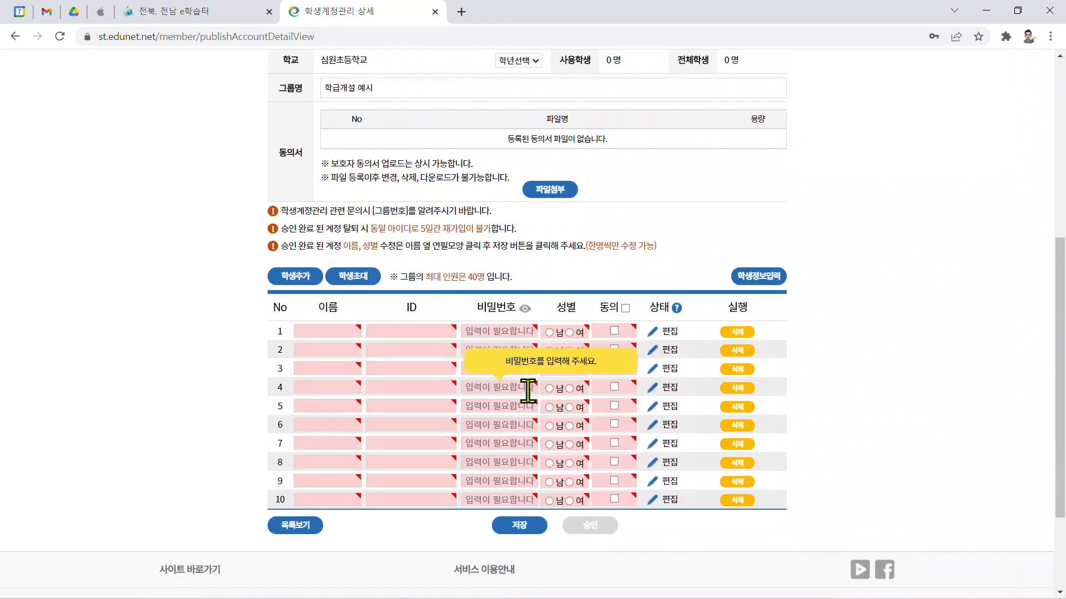
{"action": "scroll", "coordinate": [837, 391], "scroll_direction": "down", "scroll_amount": 1}
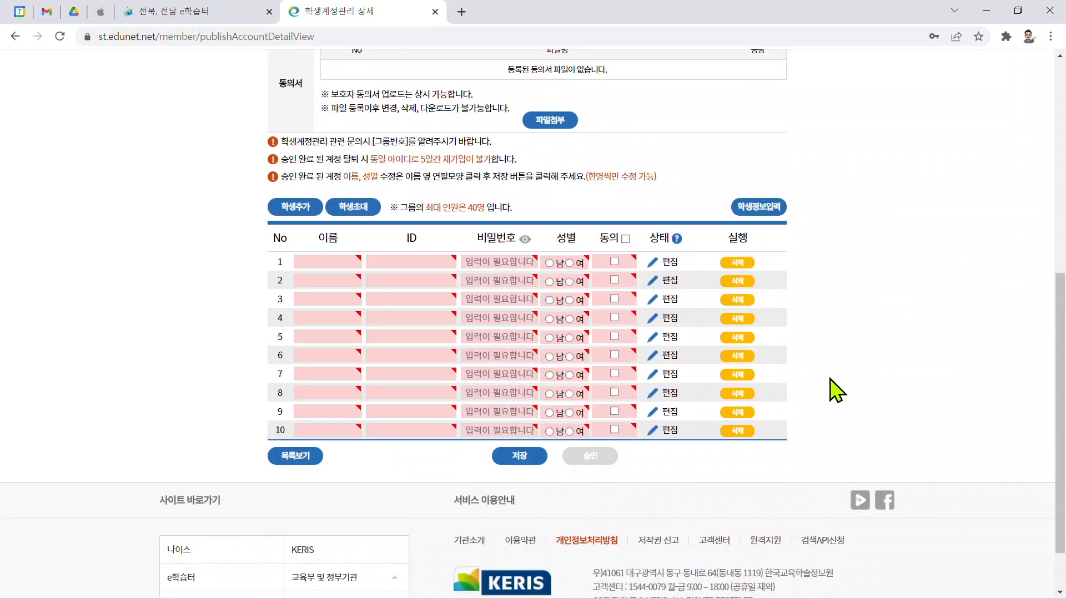
{"action": "mouse_move", "coordinate": [261, 221]}
{"action": "left_mouse_down"}
{"action": "mouse_move", "coordinate": [326, 334]}
{"action": "mouse_move", "coordinate": [366, 444]}
{"action": "left_mouse_up"}
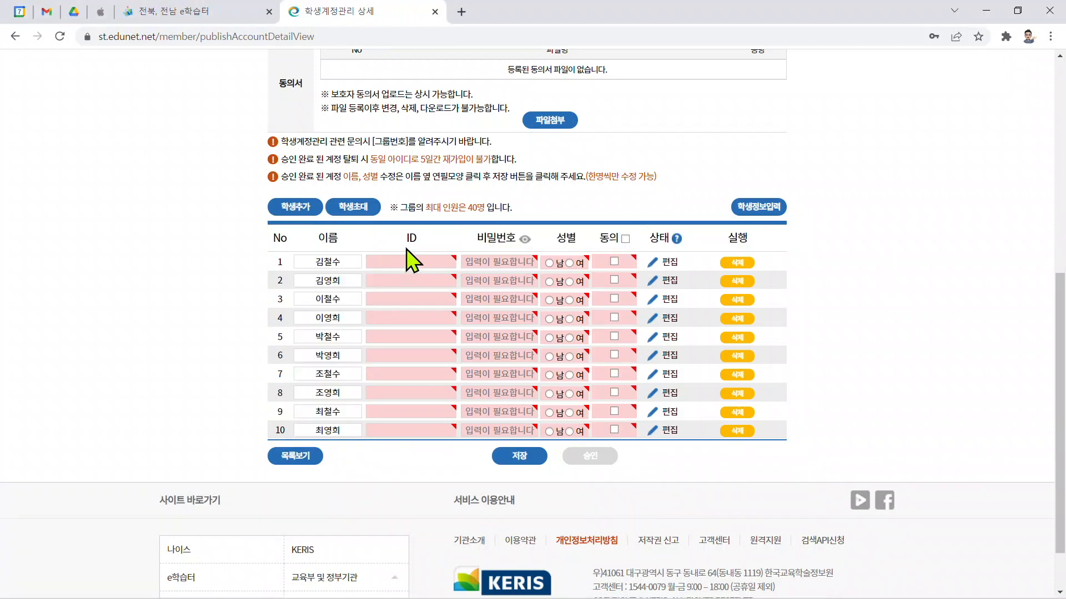
{"action": "left_click", "coordinate": [524, 242]}
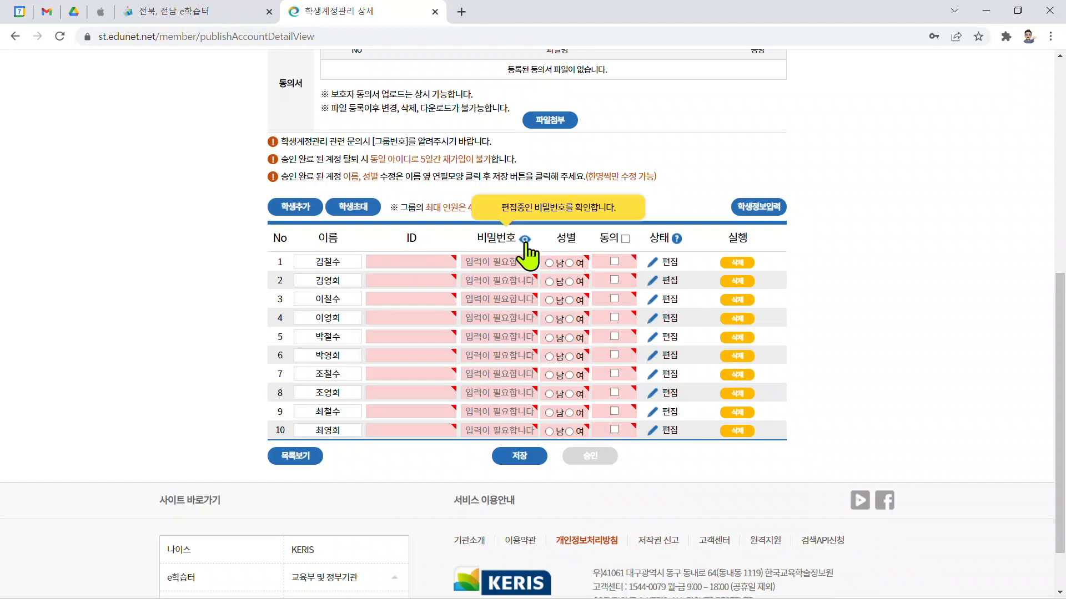
{"action": "left_click", "coordinate": [524, 242]}
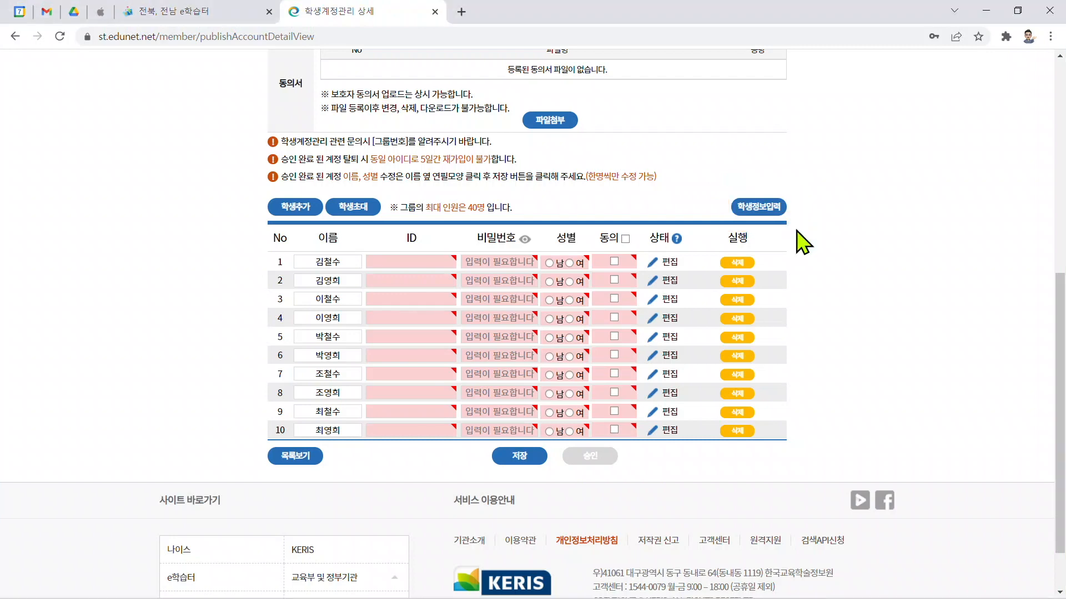
Step: Batch-generate the student IDs with the common prefix gcbm22, two-digit numbering starting at 1
{"action": "left_click", "coordinate": [768, 207]}
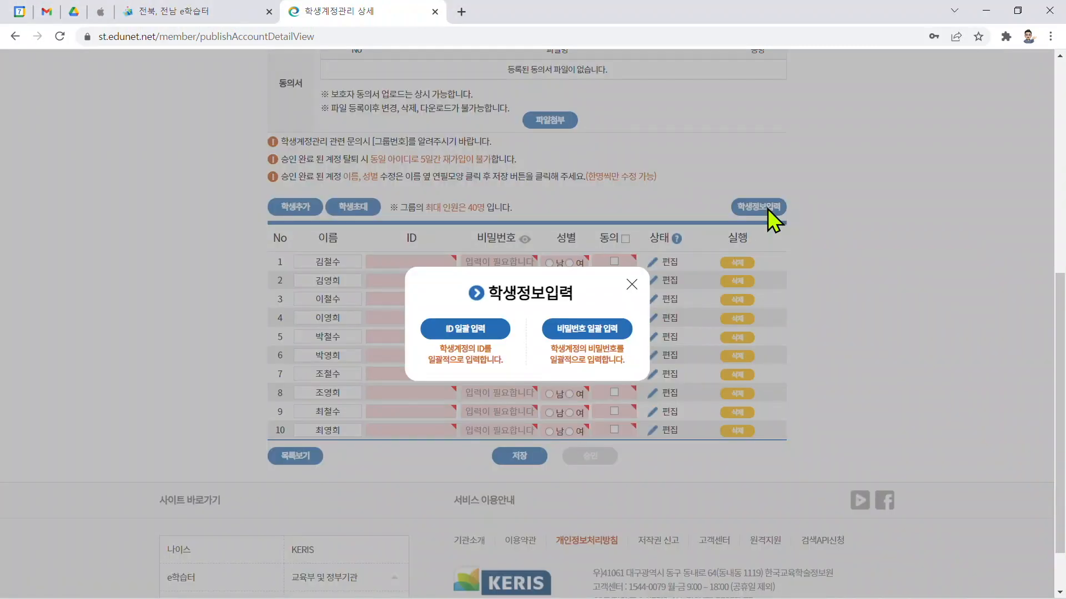
{"action": "left_click", "coordinate": [466, 333]}
{"action": "left_click", "coordinate": [513, 284]}
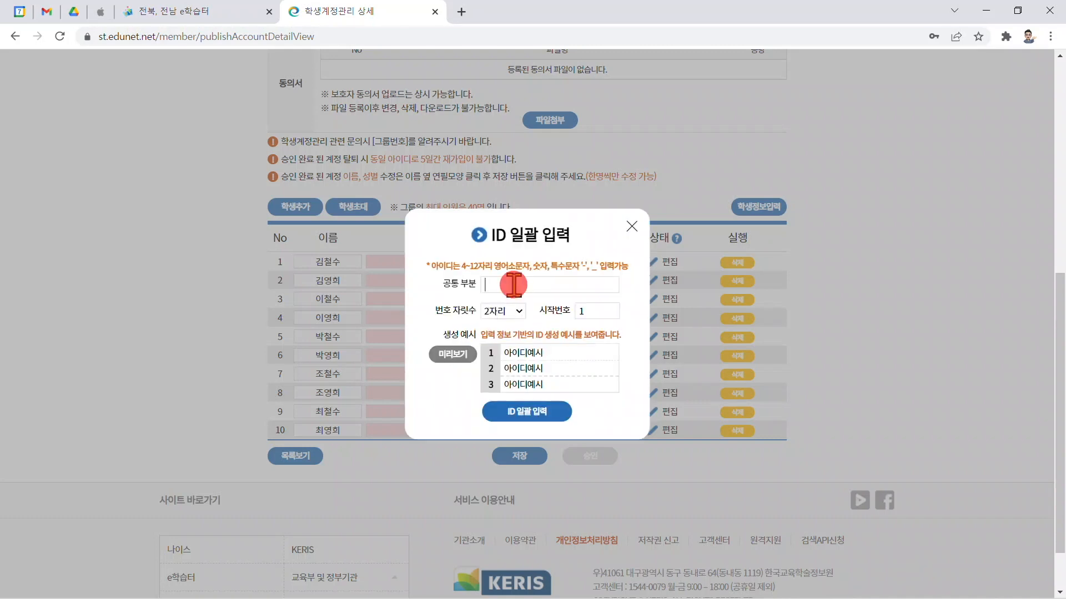
{"action": "key", "text": "Hangul"}
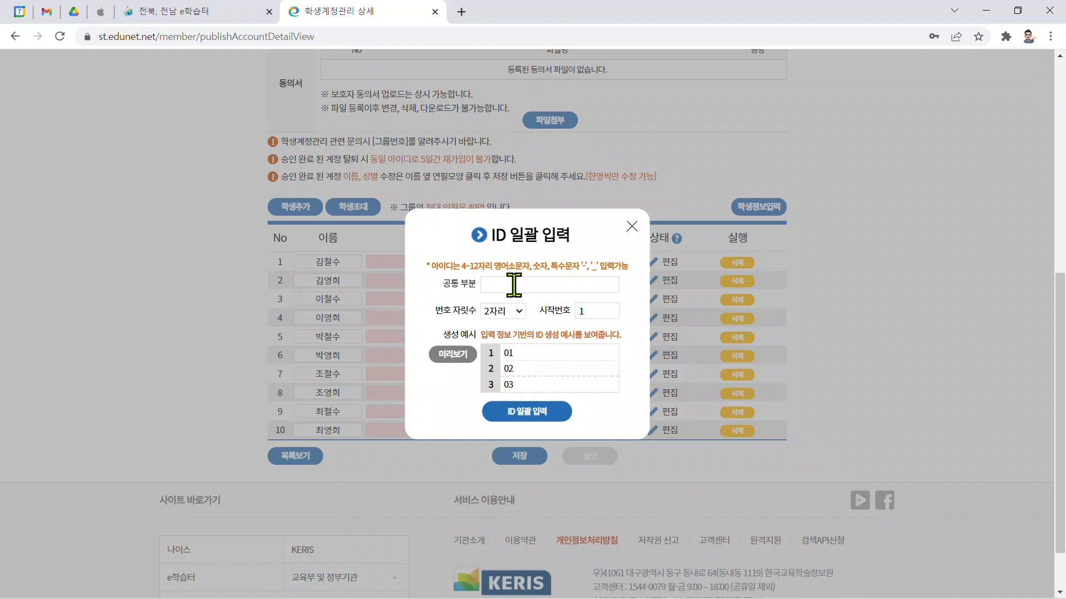
{"action": "type", "text": "gcbm22"}
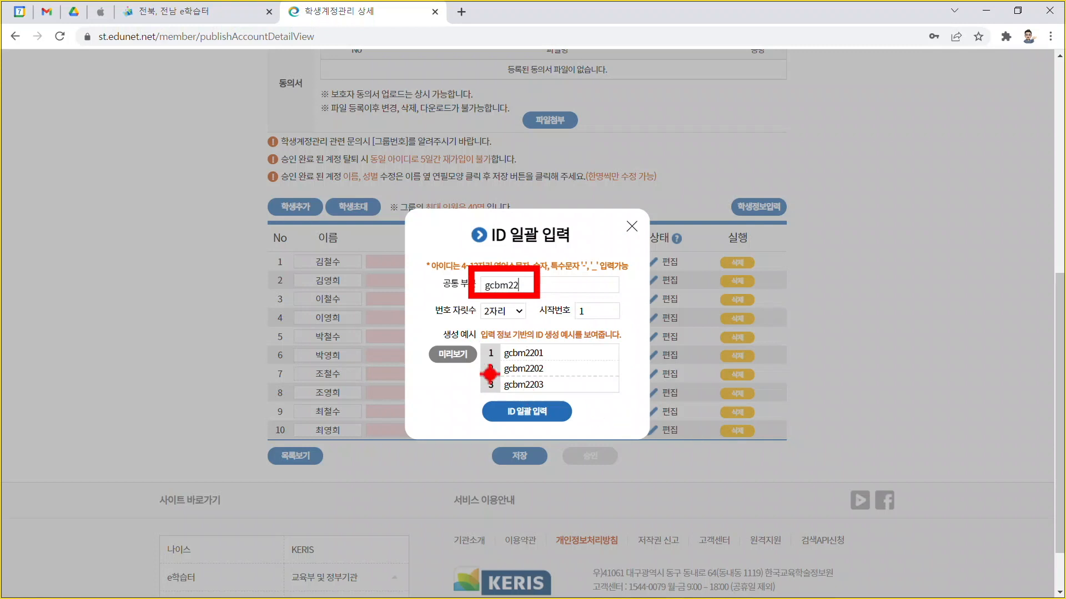
{"action": "left_click_drag", "start_coordinate": [422, 340], "coordinate": [639, 401]}
{"action": "left_click_drag", "start_coordinate": [553, 349], "coordinate": [552, 390]}
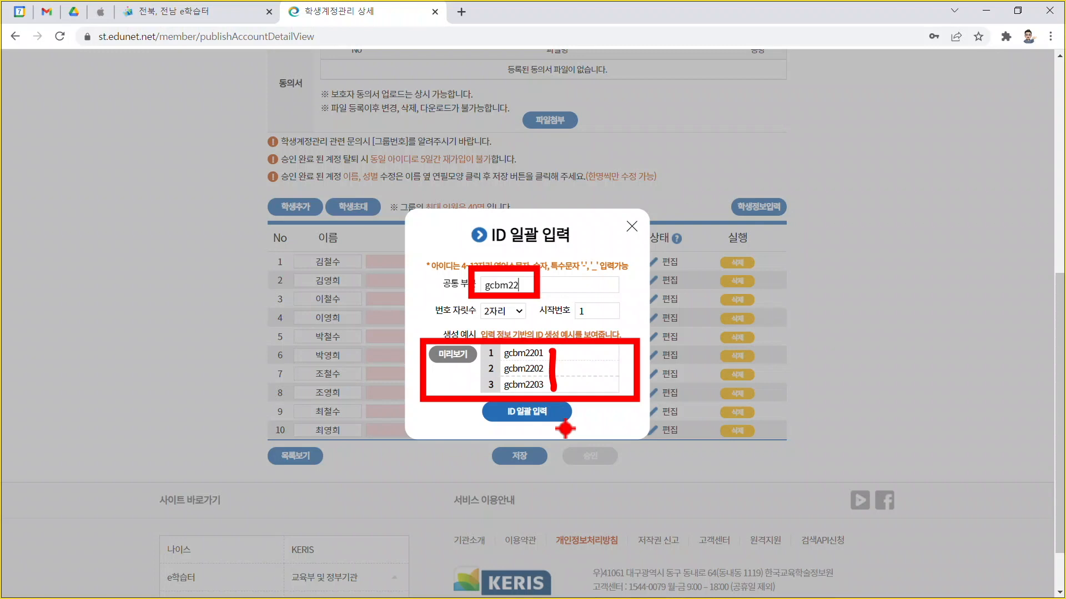
{"action": "key", "text": "Escape"}
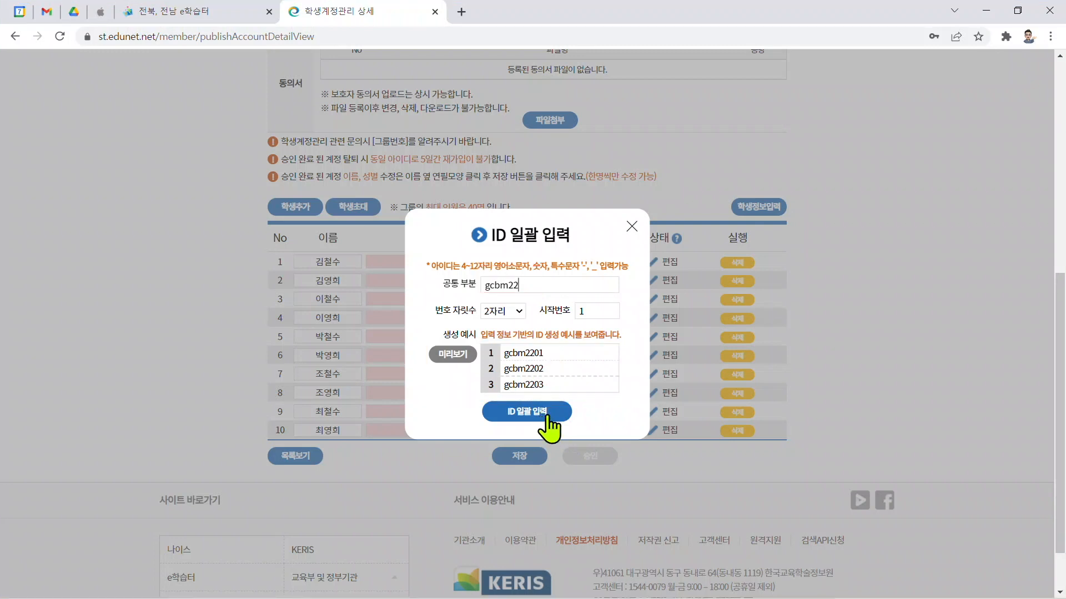
{"action": "left_click", "coordinate": [545, 417]}
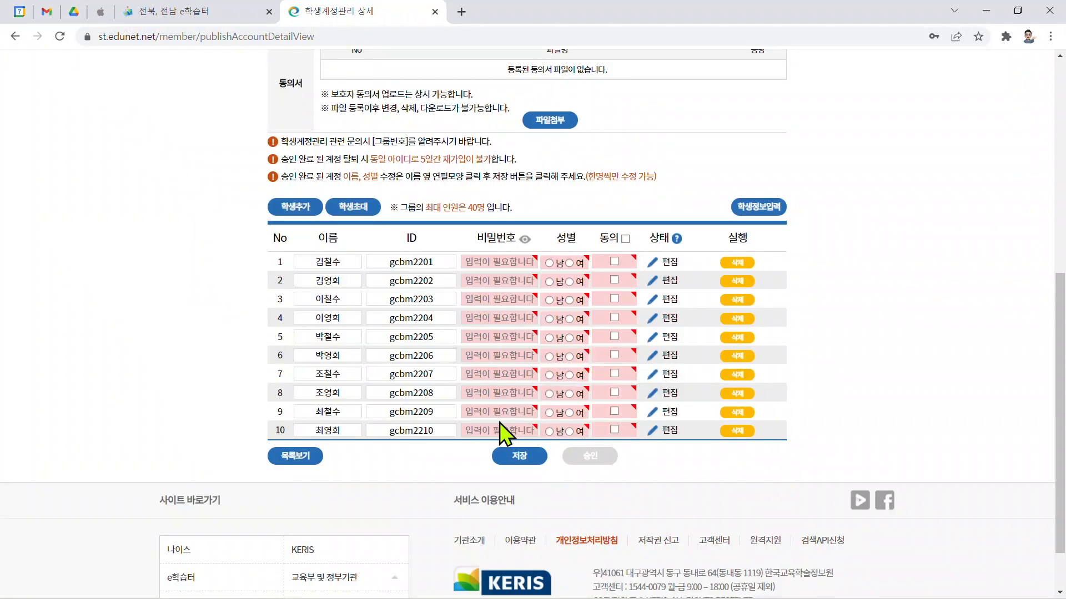
Step: Batch-enter the same account password and its confirmation for all ten students
{"action": "key", "text": "ctrl+2"}
{"action": "mouse_move", "coordinate": [361, 240]}
{"action": "left_mouse_down"}
{"action": "mouse_move", "coordinate": [388, 271]}
{"action": "mouse_move", "coordinate": [458, 446]}
{"action": "left_mouse_up"}
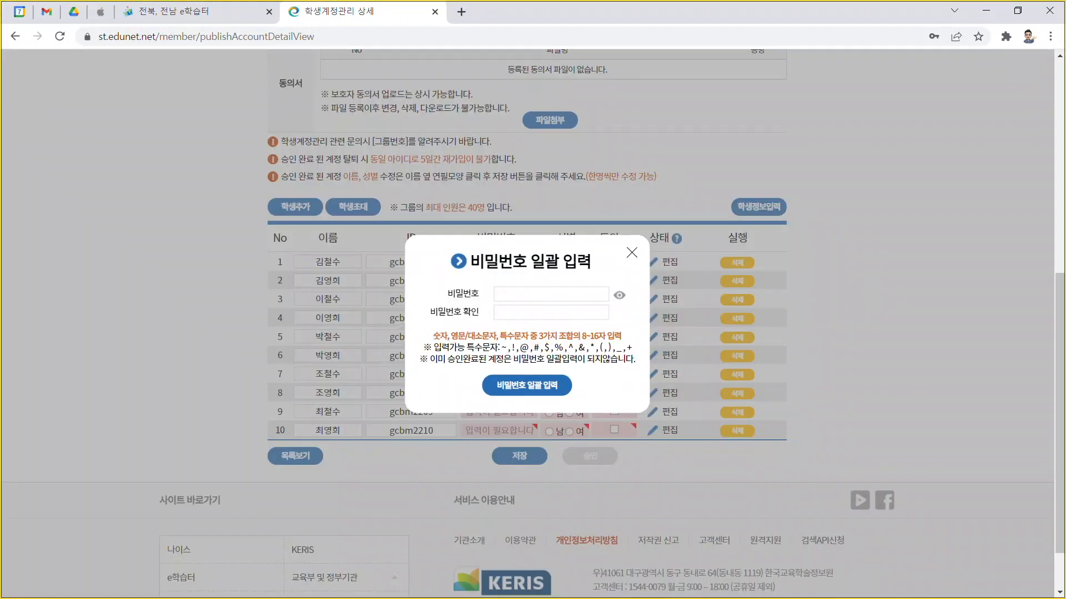
{"action": "left_click_drag", "start_coordinate": [409, 321], "coordinate": [641, 376]}
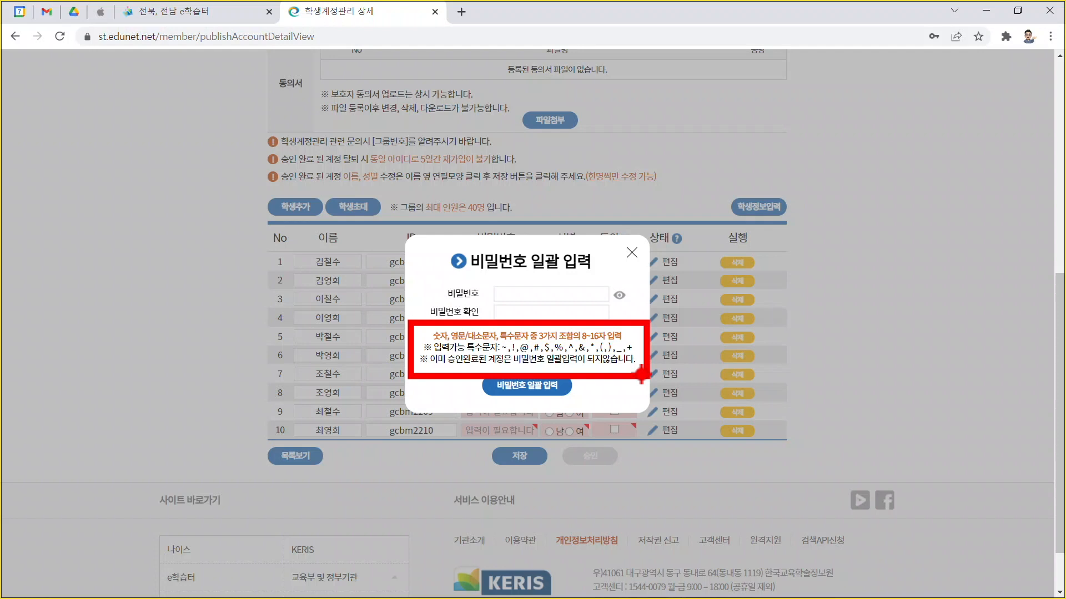
{"action": "key", "text": "Escape"}
{"action": "left_click", "coordinate": [564, 296]}
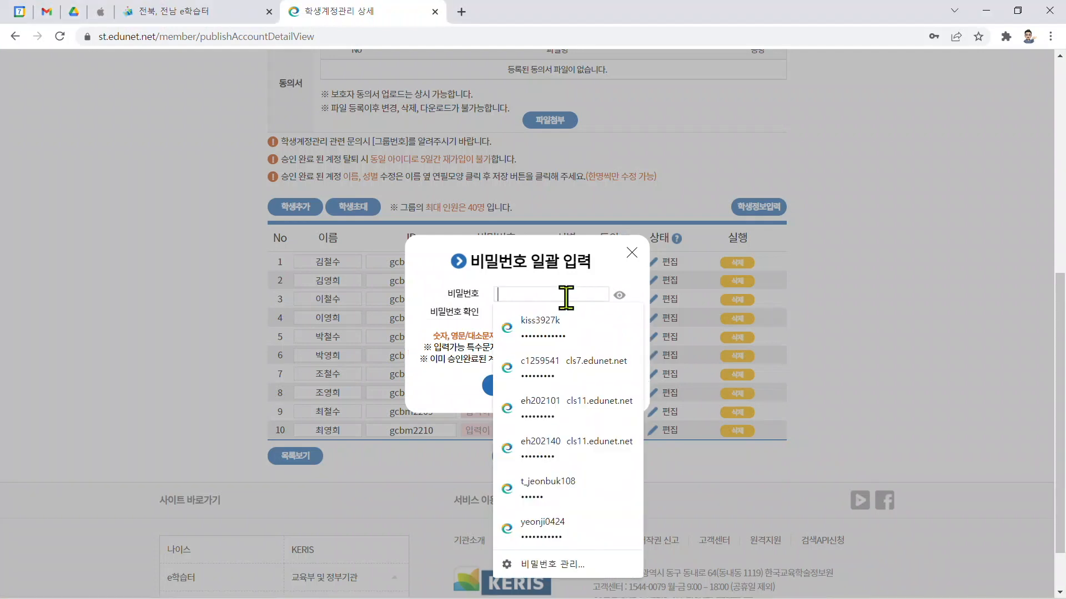
{"action": "left_click", "coordinate": [619, 295]}
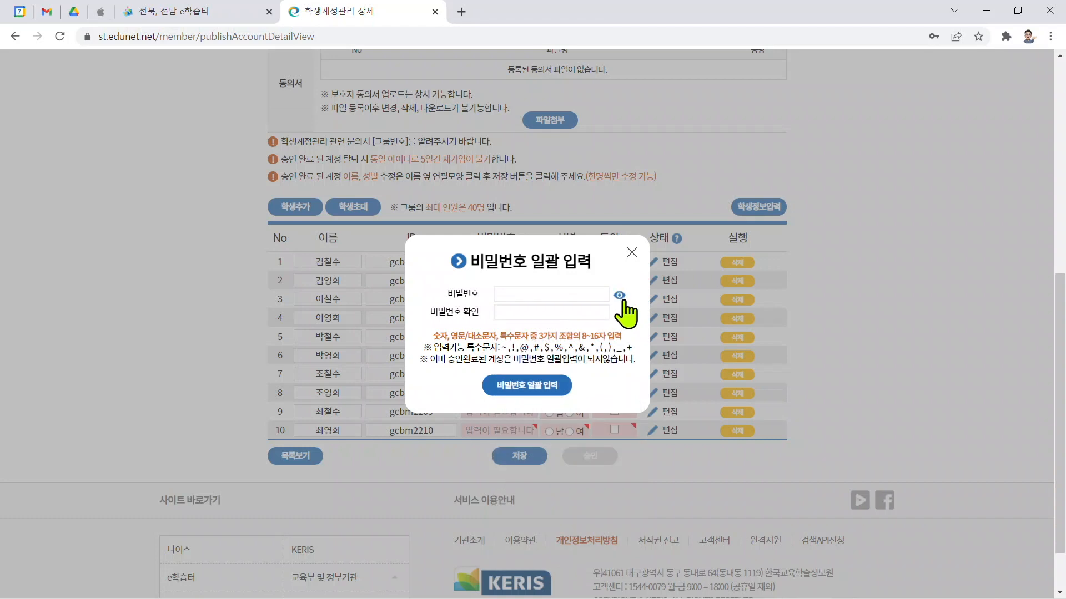
{"action": "left_click", "coordinate": [582, 297]}
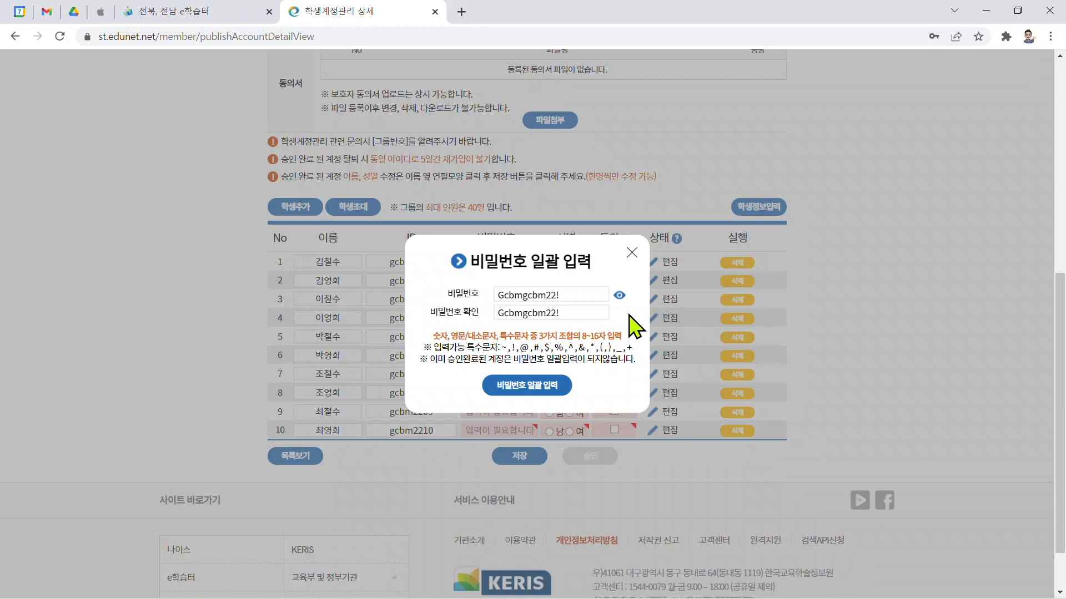
{"action": "left_click", "coordinate": [548, 388]}
{"action": "left_click", "coordinate": [622, 272]}
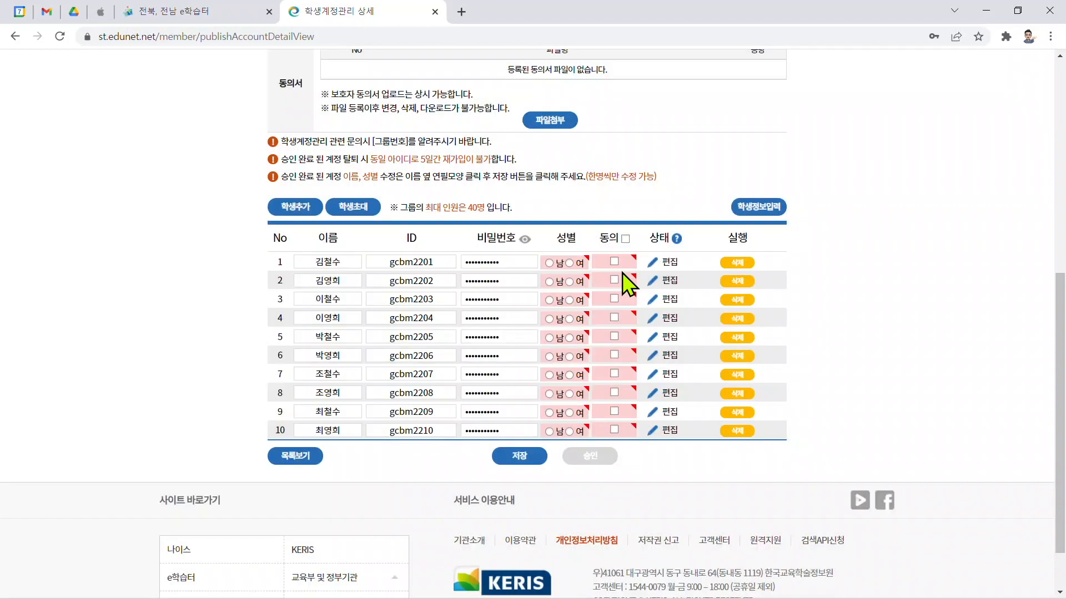
Step: Show the roster's passwords in plain text
{"action": "key", "text": "ctrl+2"}
{"action": "mouse_move", "coordinate": [455, 221]}
{"action": "left_mouse_down"}
{"action": "mouse_move", "coordinate": [542, 414]}
{"action": "mouse_move", "coordinate": [546, 448]}
{"action": "left_mouse_up"}
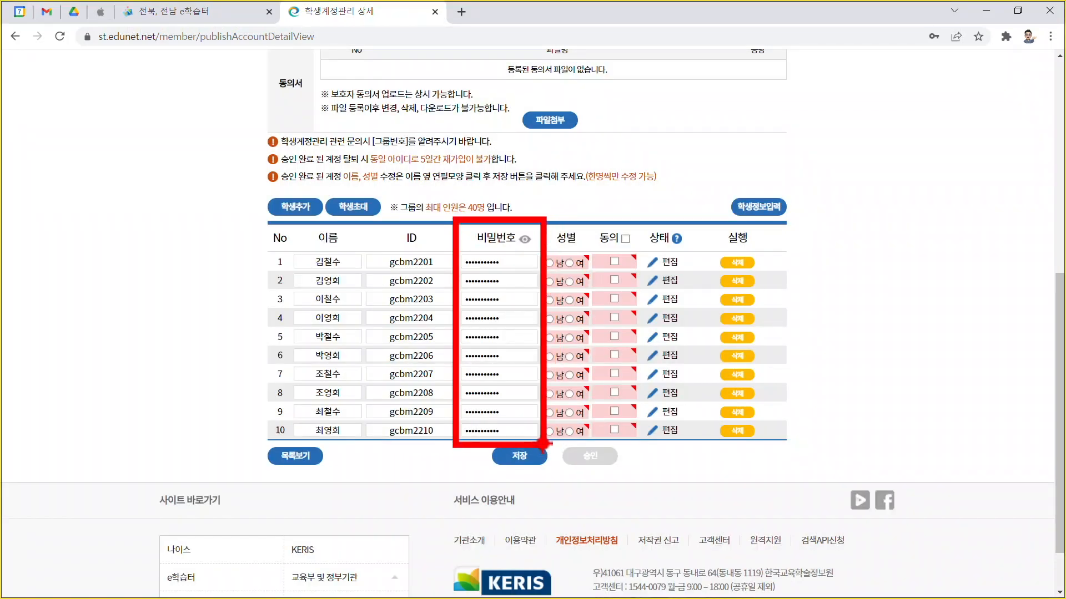
{"action": "key", "text": "Escape"}
{"action": "left_click", "coordinate": [524, 239]}
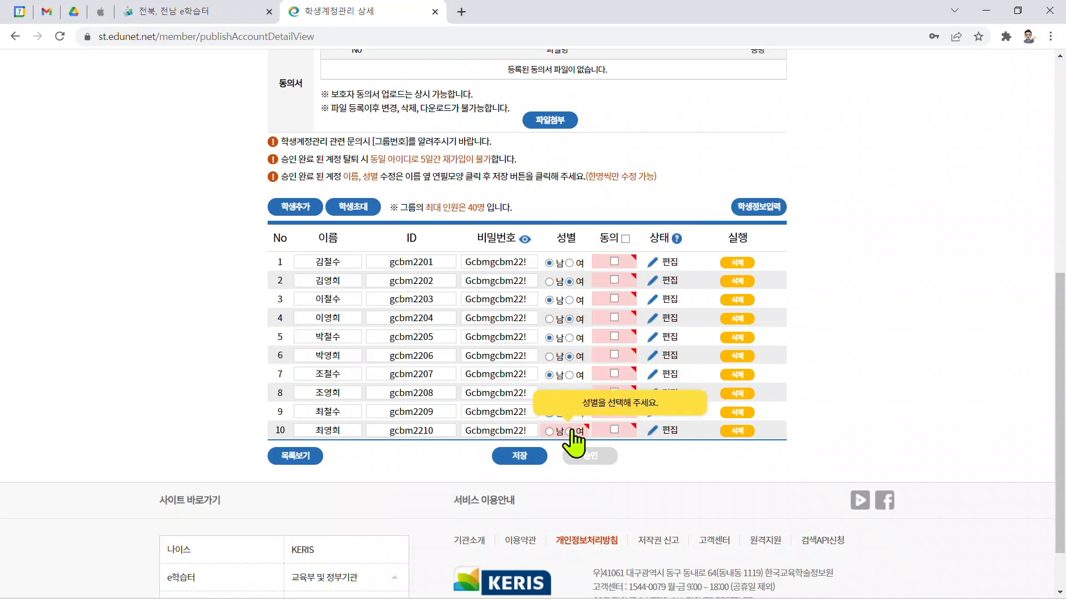
Step: Set the tenth student's gender to female and tick consent for all students
{"action": "left_click", "coordinate": [569, 432]}
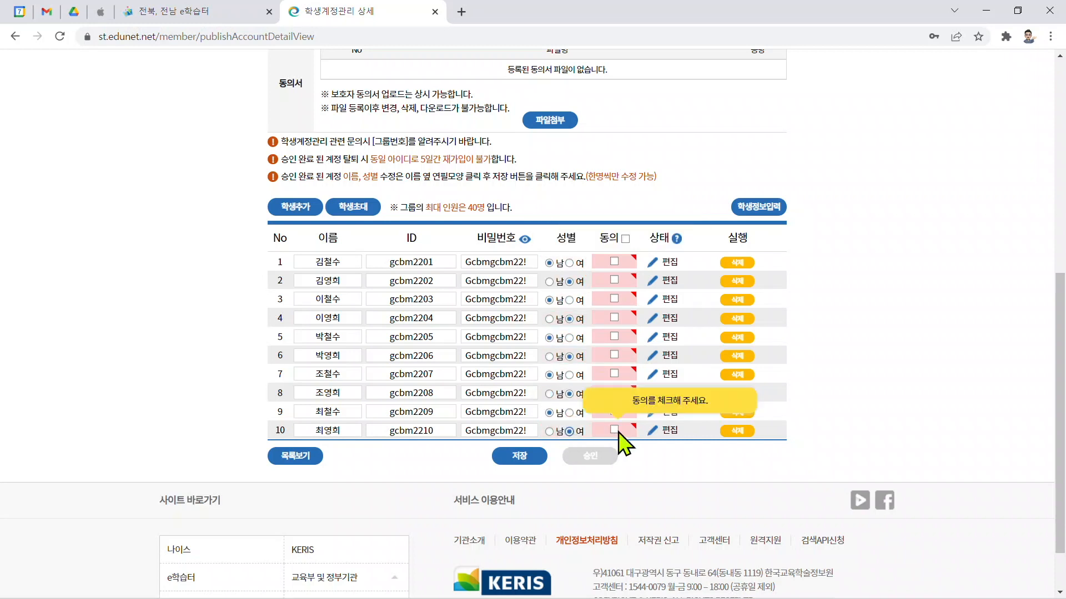
{"action": "left_click", "coordinate": [626, 239]}
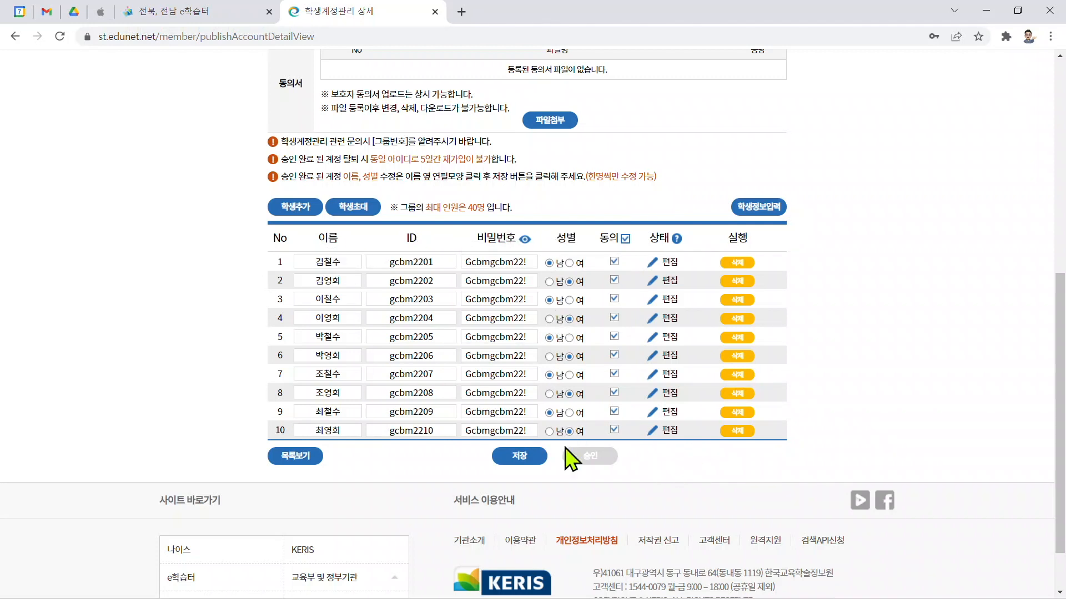
Step: Save the student roster and dismiss the grade notice
{"action": "left_click", "coordinate": [524, 459]}
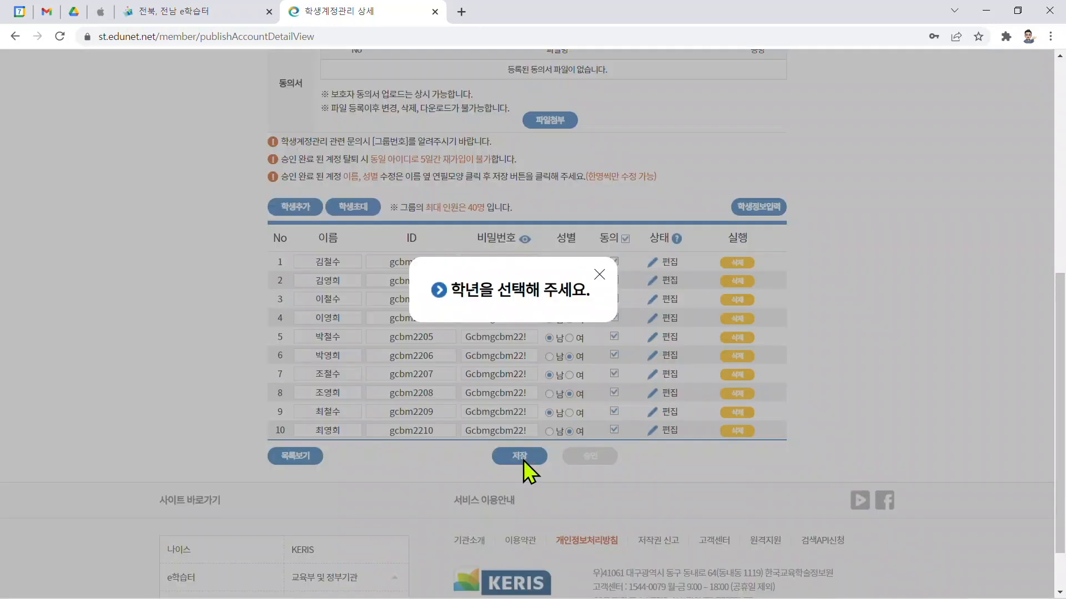
{"action": "left_click", "coordinate": [599, 274]}
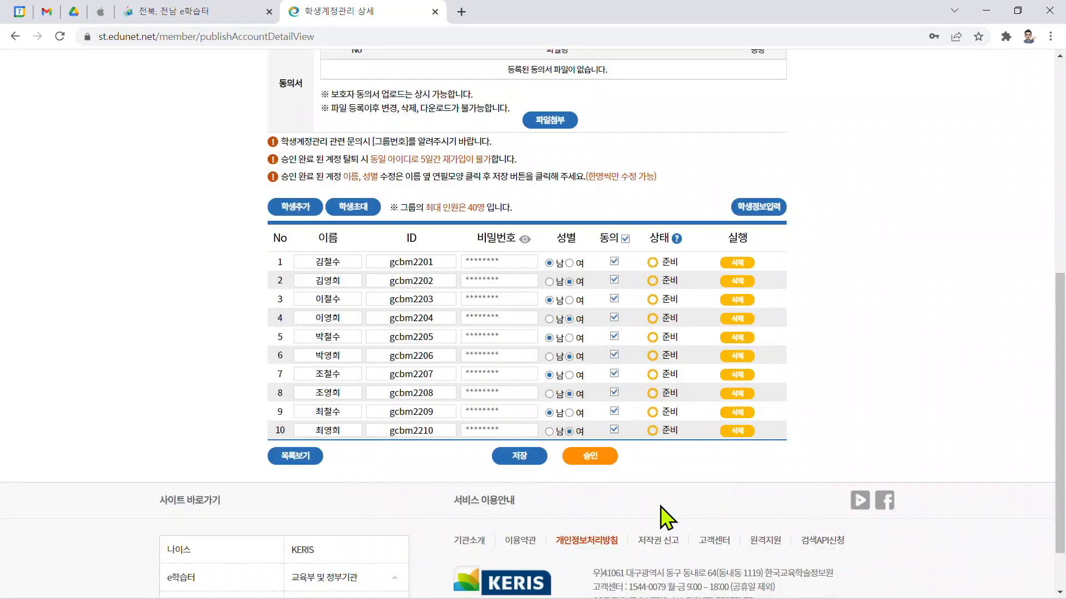
{"action": "key", "text": "ctrl+2"}
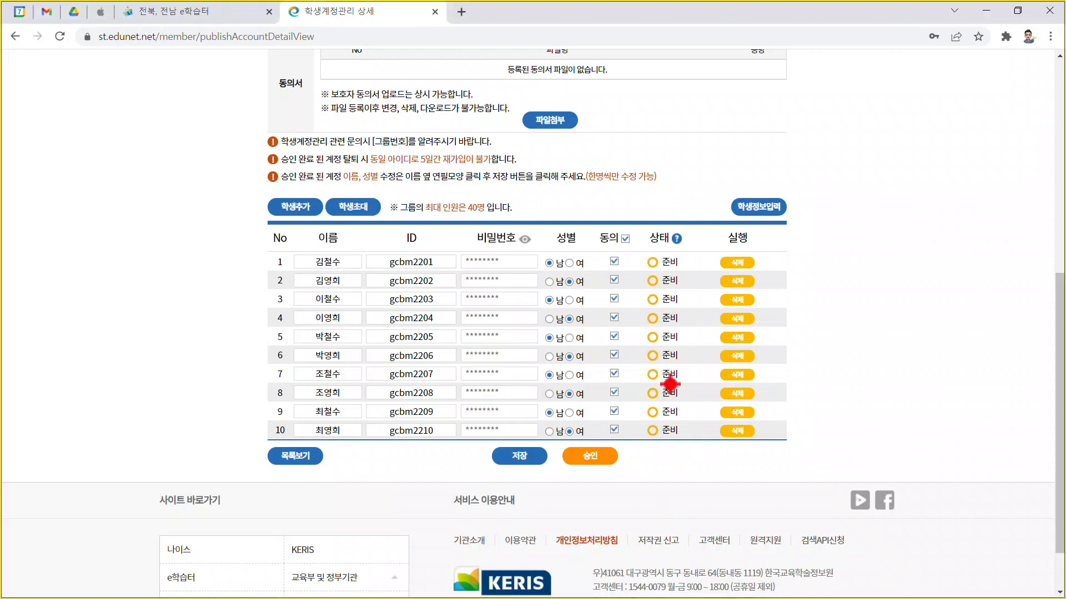
{"action": "mouse_move", "coordinate": [639, 222]}
{"action": "left_mouse_down"}
{"action": "mouse_move", "coordinate": [685, 342]}
{"action": "mouse_move", "coordinate": [699, 447]}
{"action": "mouse_move", "coordinate": [688, 444]}
{"action": "left_mouse_up"}
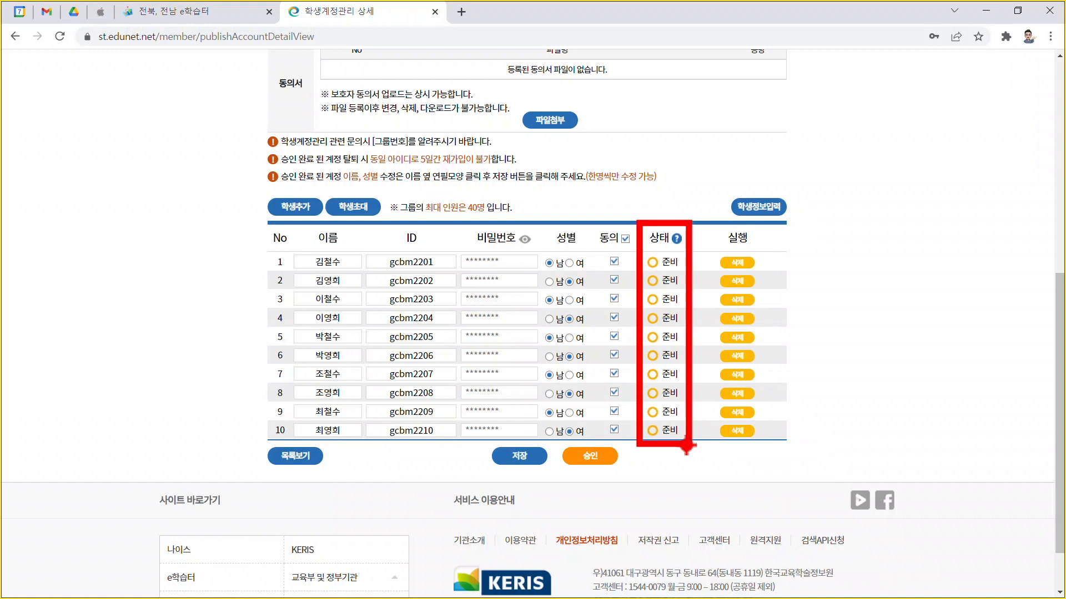
{"action": "key", "text": "Escape"}
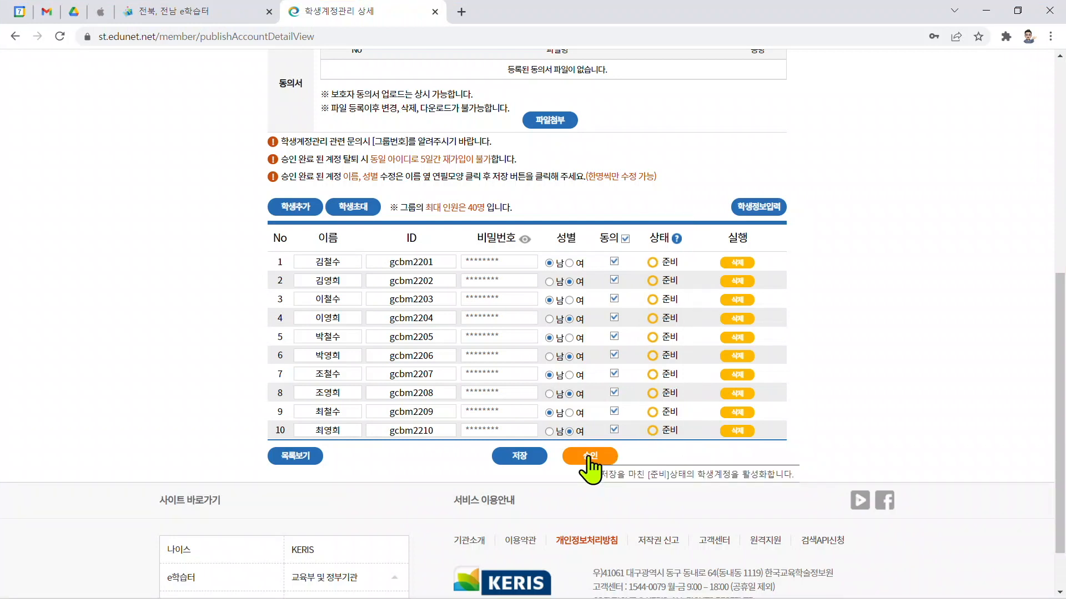
Step: Approve all ten student accounts and confirm the approval
{"action": "left_click", "coordinate": [588, 456]}
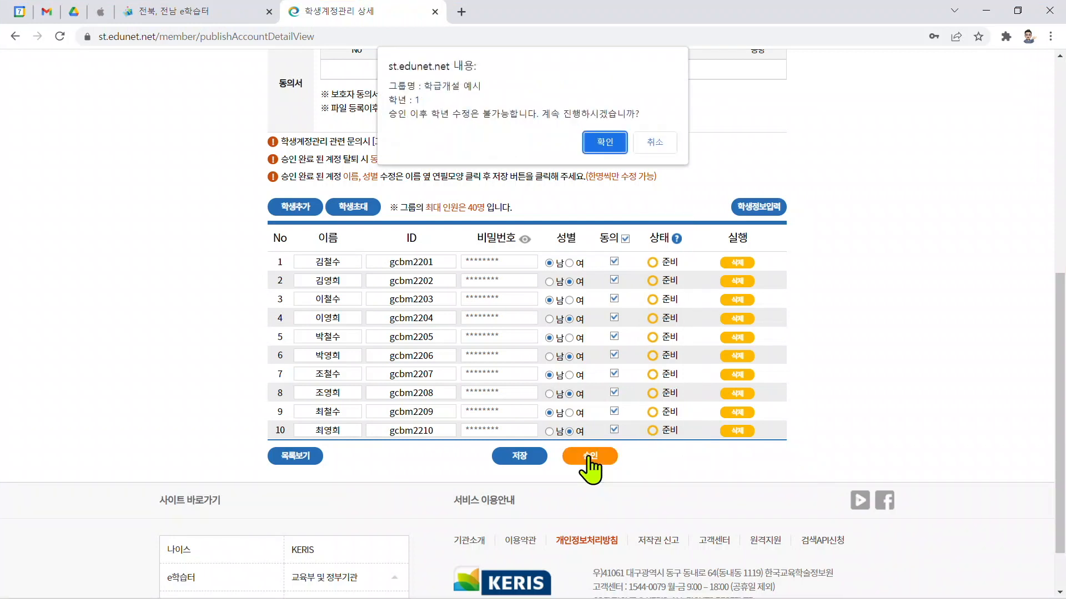
{"action": "left_click", "coordinate": [593, 150]}
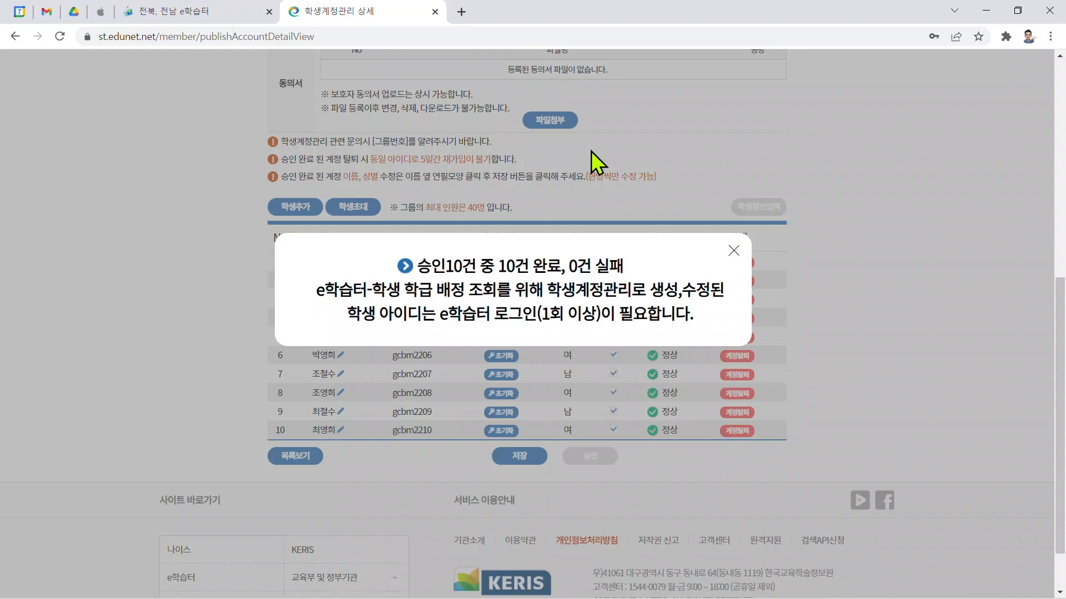
{"action": "left_click", "coordinate": [447, 342]}
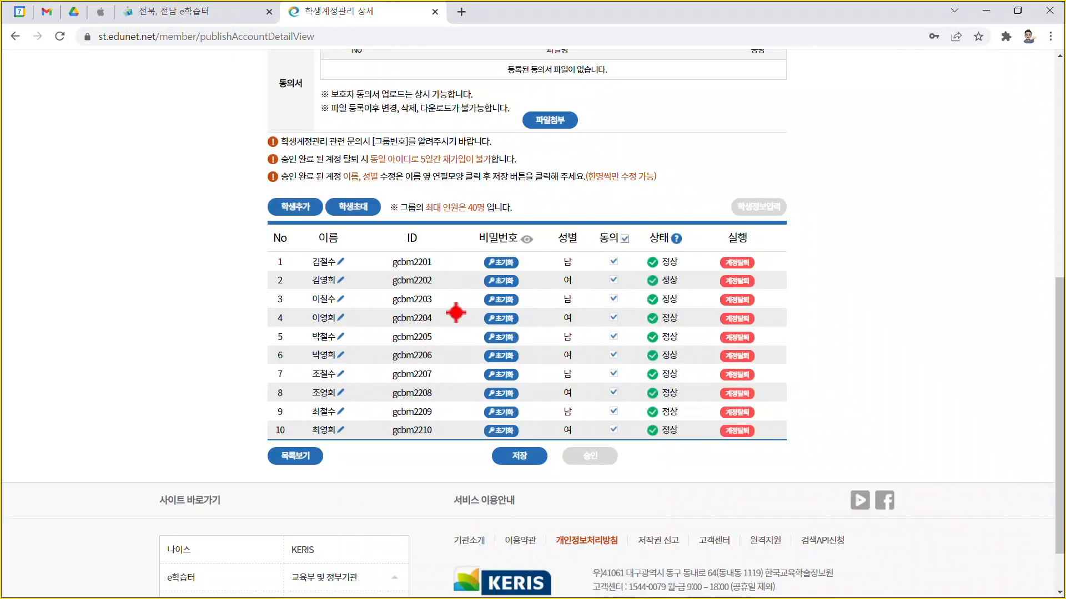
{"action": "scroll", "coordinate": [455, 312], "scroll_direction": "up", "scroll_amount": 6}
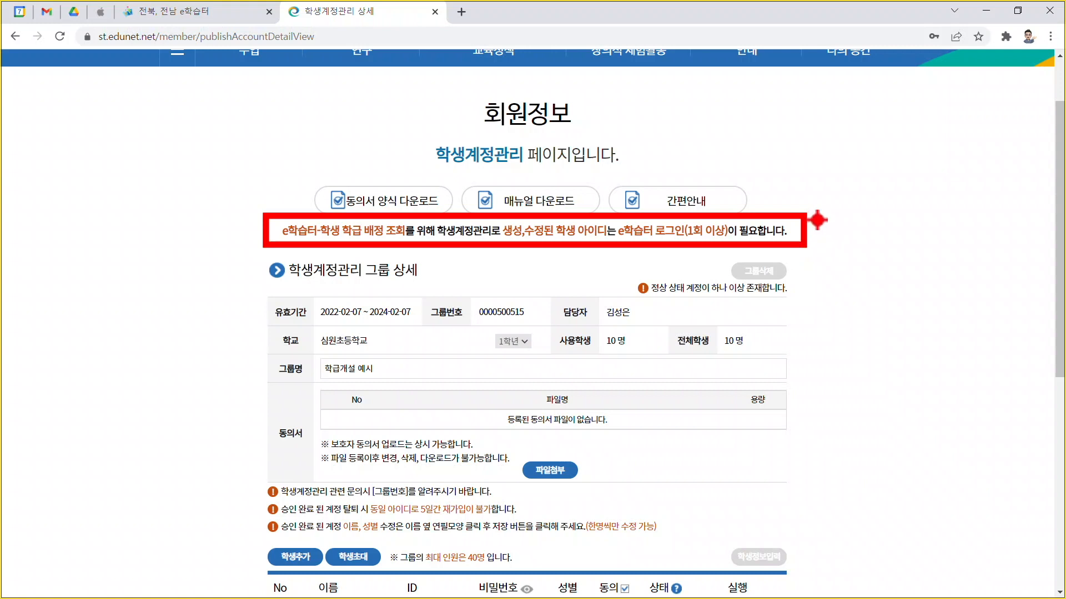
{"action": "mouse_move", "coordinate": [817, 221]}
{"action": "left_mouse_down"}
{"action": "mouse_move", "coordinate": [830, 240]}
{"action": "mouse_move", "coordinate": [863, 211]}
{"action": "left_mouse_up"}
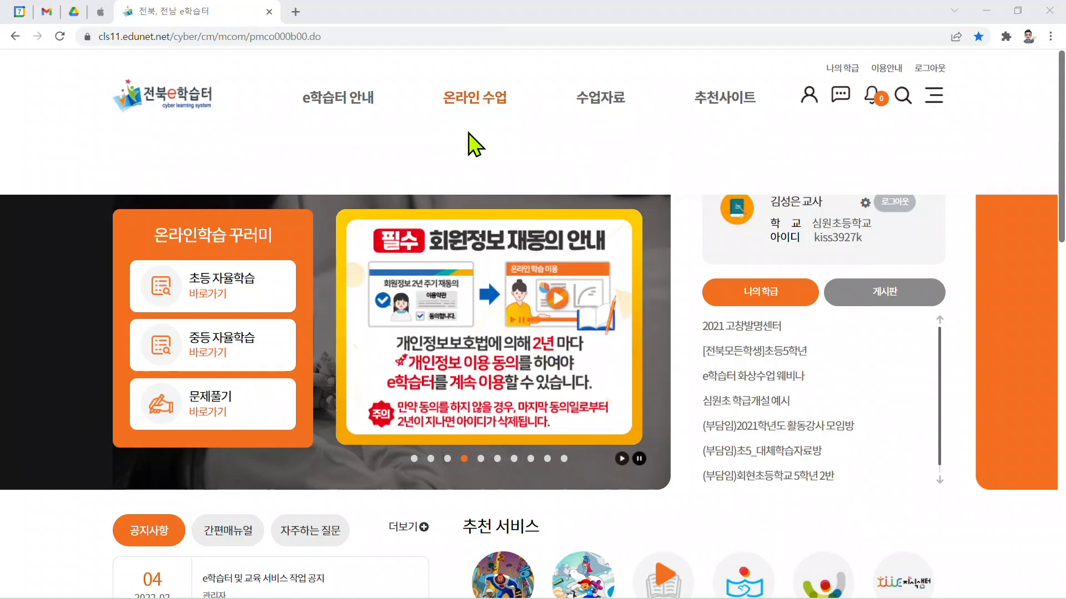
Step: Switch to the e학습터 site, open My Classes, and launch the class student assignment window
{"action": "mouse_move", "coordinate": [475, 113]}
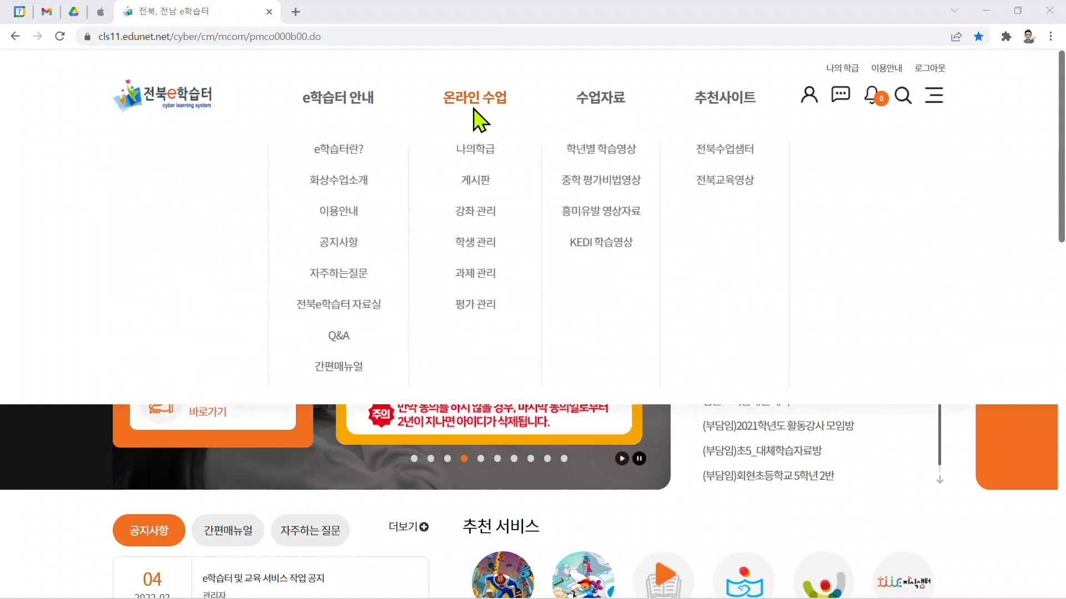
{"action": "left_click", "coordinate": [476, 149]}
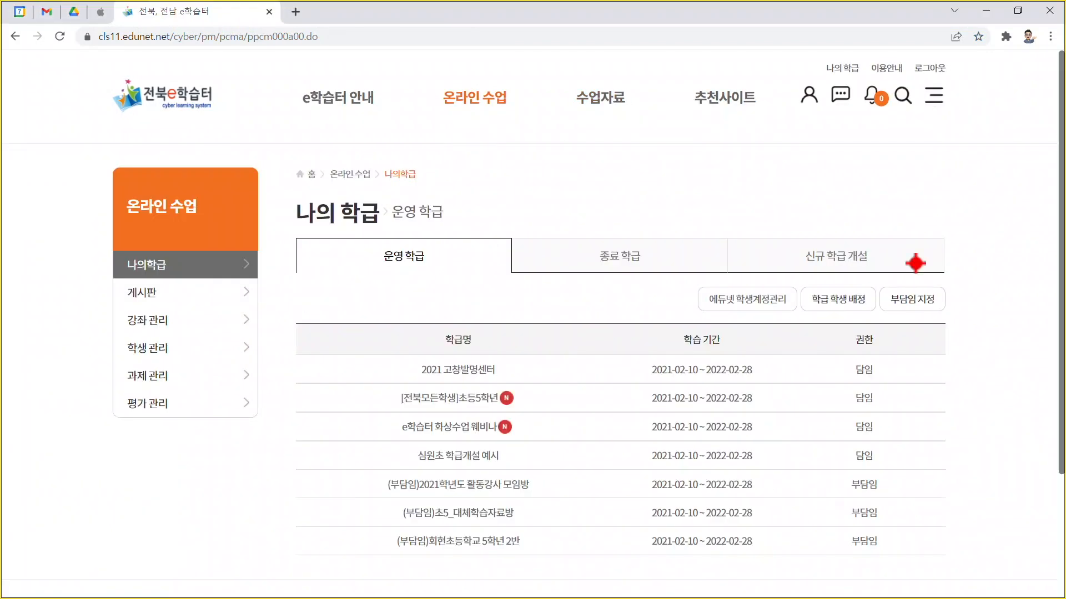
{"action": "left_click_drag", "start_coordinate": [794, 276], "coordinate": [881, 321]}
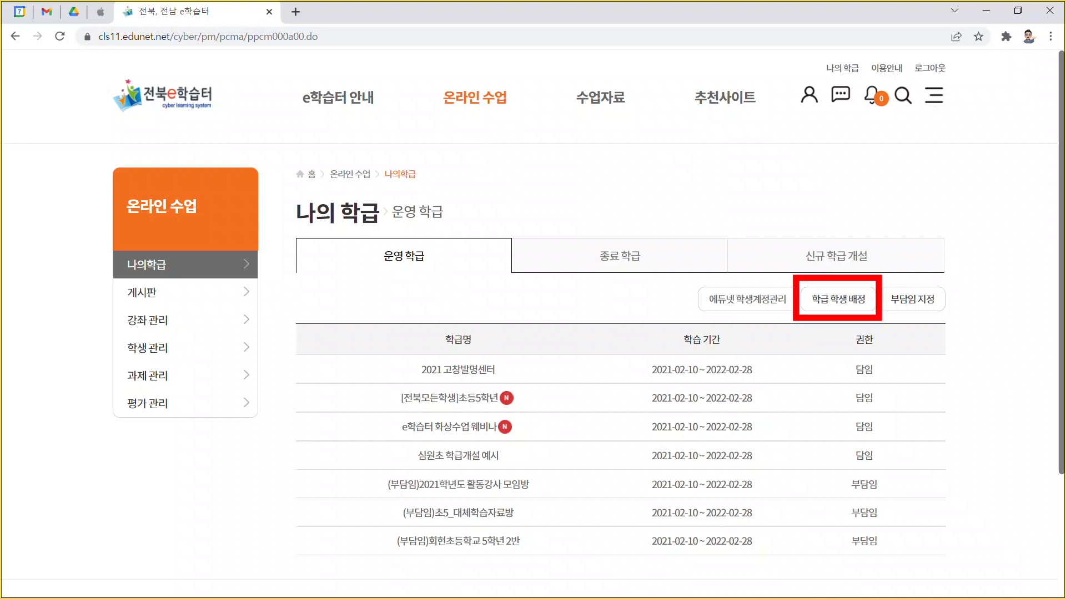
{"action": "key", "text": "Escape"}
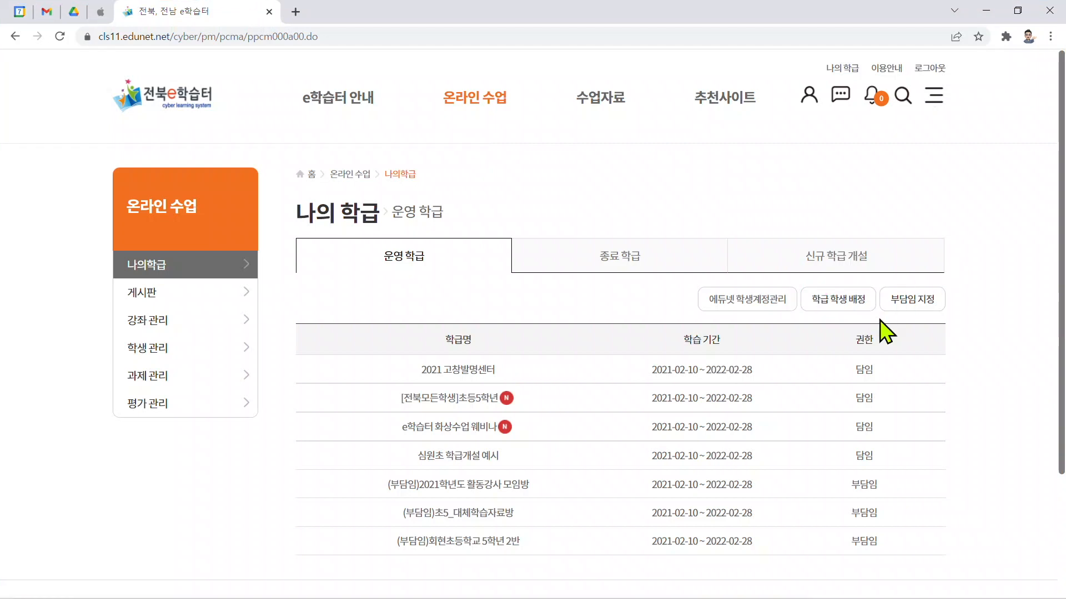
{"action": "left_click", "coordinate": [847, 304]}
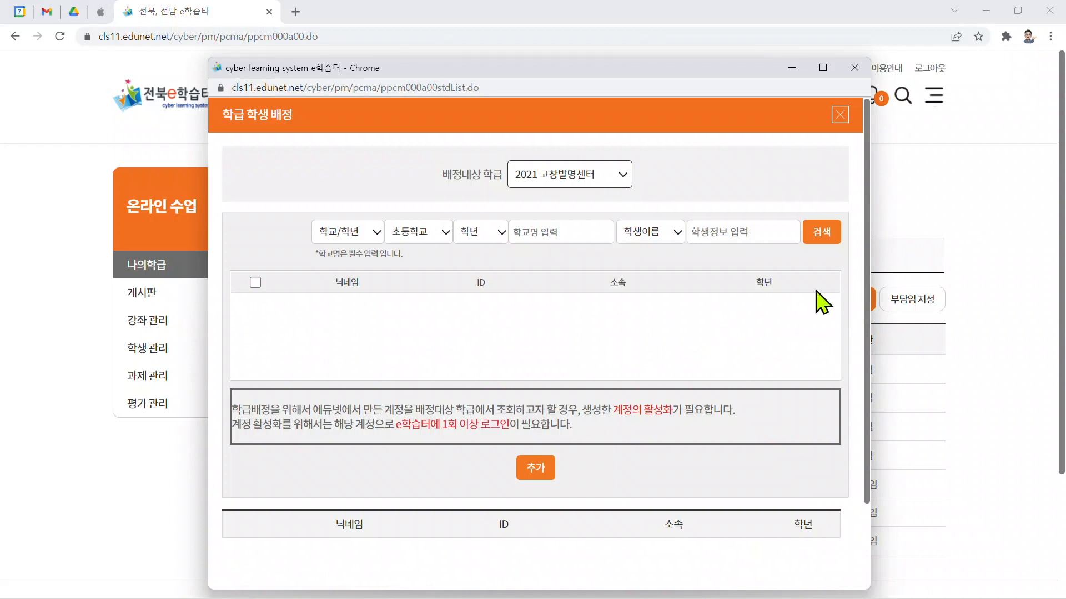
Step: Change the target class for assignment to 심원초 학급개설 예시 and confirm the change
{"action": "left_click", "coordinate": [573, 177]}
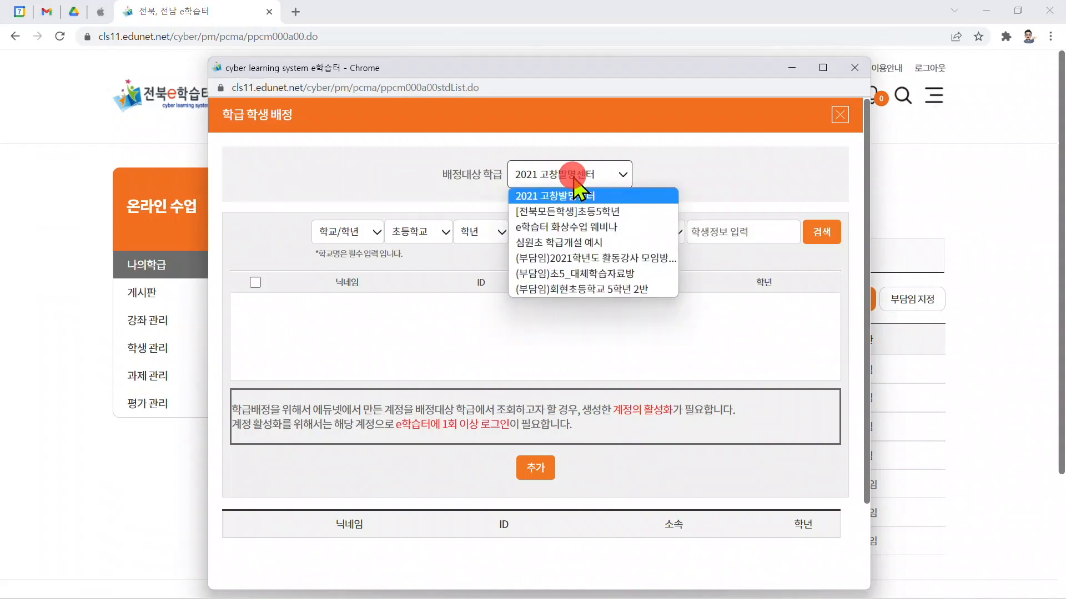
{"action": "left_click", "coordinate": [574, 242]}
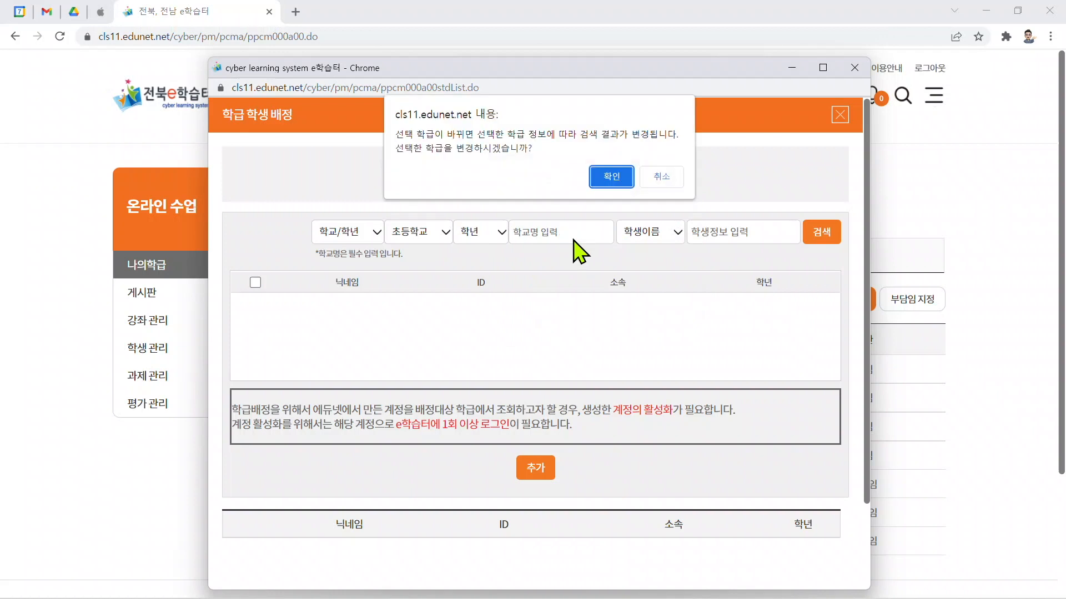
{"action": "left_click", "coordinate": [613, 176]}
Step: Set the student search filters to 초등학교, 1학년, and school name 심원초등학교
{"action": "left_click", "coordinate": [439, 232]}
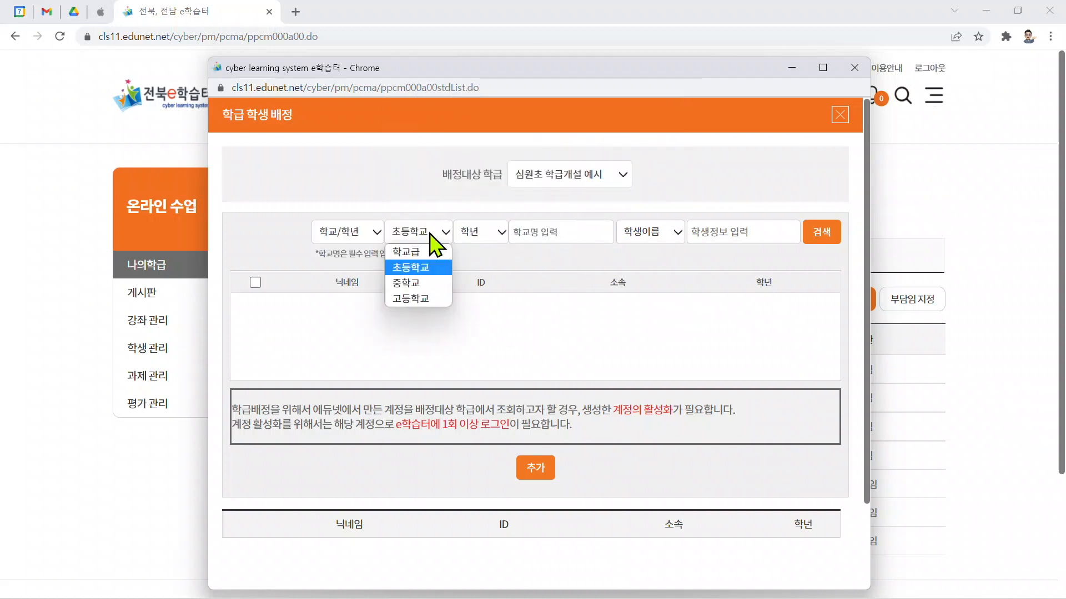
{"action": "left_click", "coordinate": [430, 232]}
{"action": "left_click", "coordinate": [477, 232]}
{"action": "left_click", "coordinate": [488, 271]}
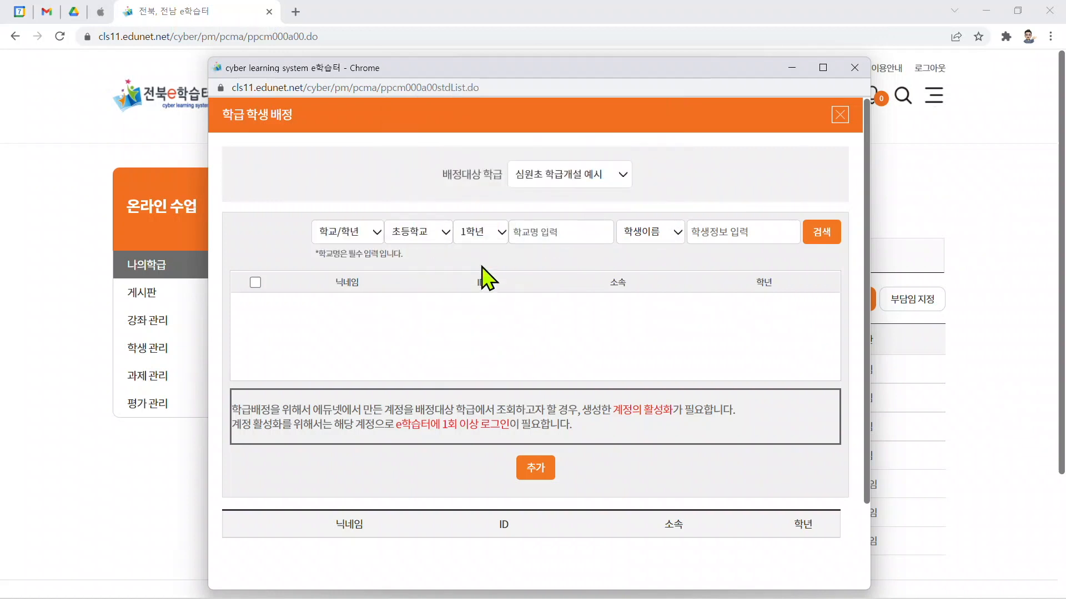
{"action": "left_click", "coordinate": [567, 231]}
{"action": "type", "text": "심원초등학교"}
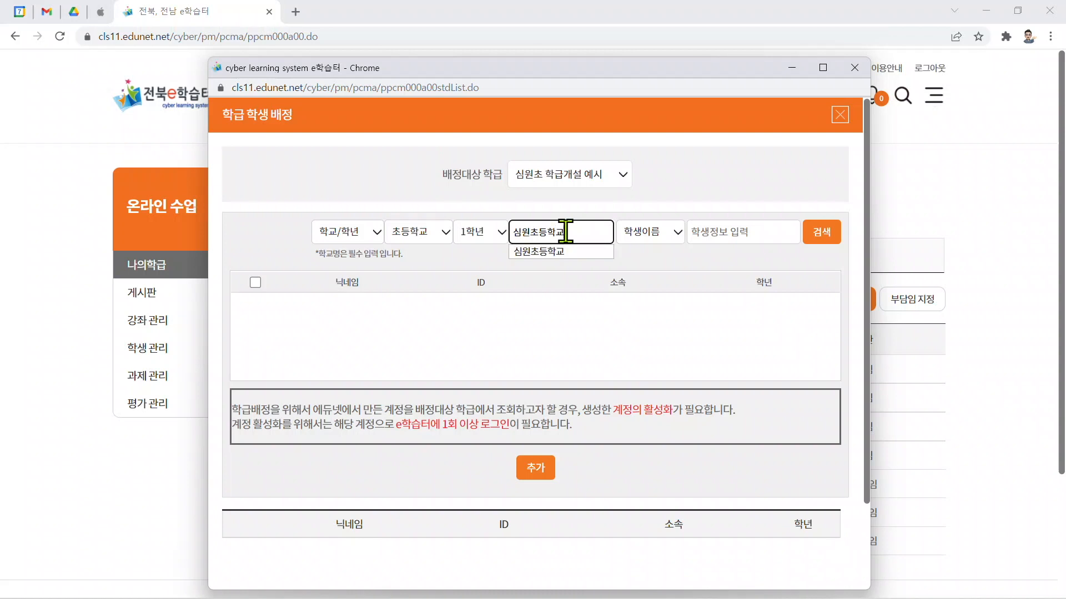
{"action": "left_click", "coordinate": [720, 281]}
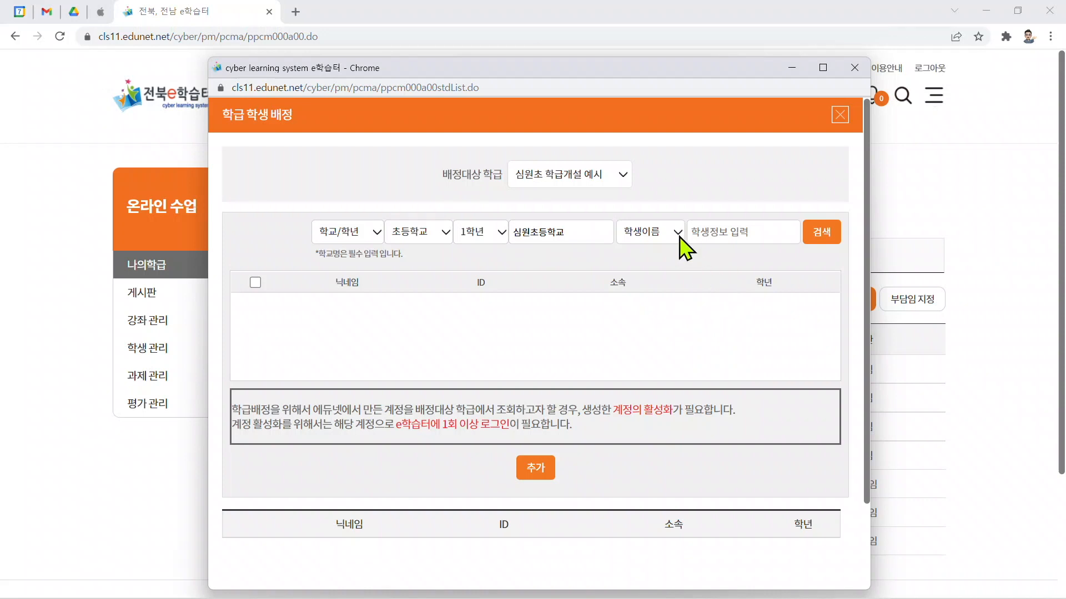
Step: Search for students matching the filters and select all students in the results
{"action": "key", "text": "ctrl+2"}
{"action": "left_click_drag", "start_coordinate": [377, 208], "coordinate": [620, 255]}
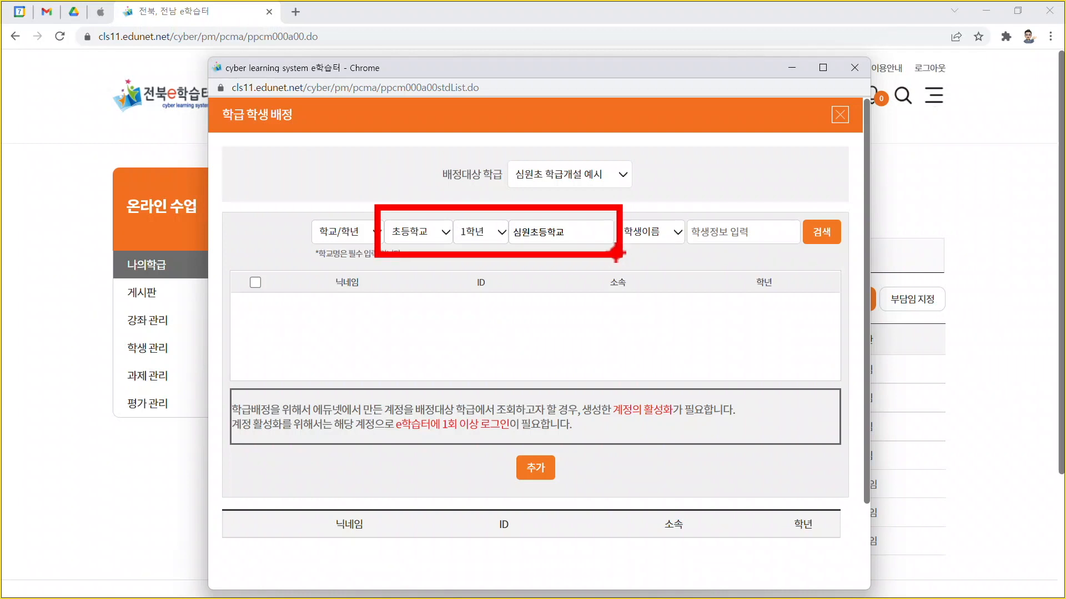
{"action": "key", "text": "Escape"}
{"action": "left_click", "coordinate": [824, 233]}
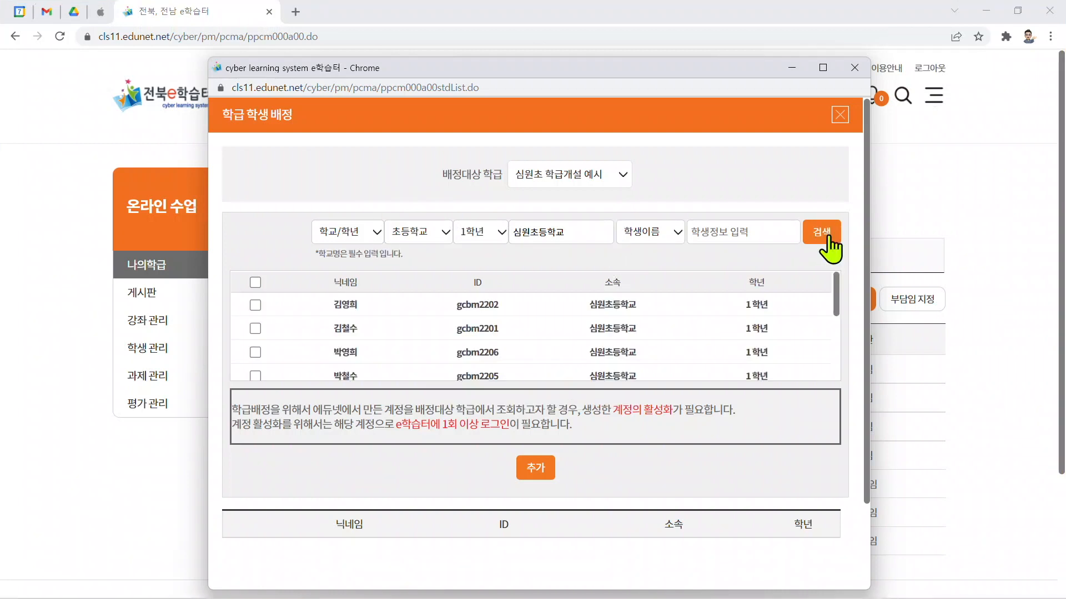
{"action": "mouse_move", "coordinate": [832, 303]}
{"action": "left_mouse_down"}
{"action": "mouse_move", "coordinate": [838, 382]}
{"action": "mouse_move", "coordinate": [844, 304]}
{"action": "left_mouse_up"}
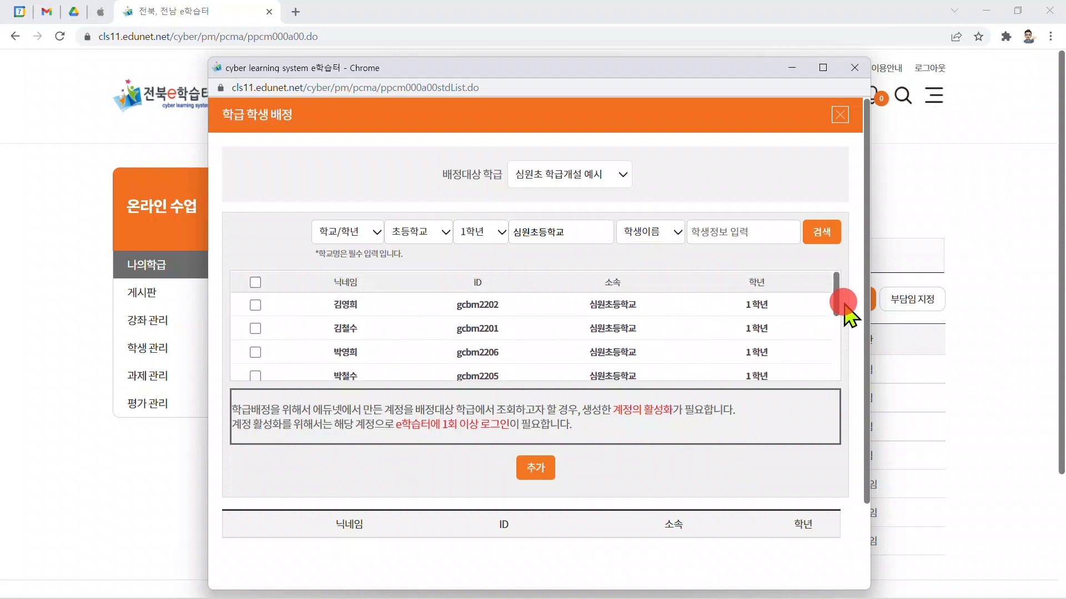
{"action": "left_click", "coordinate": [255, 283]}
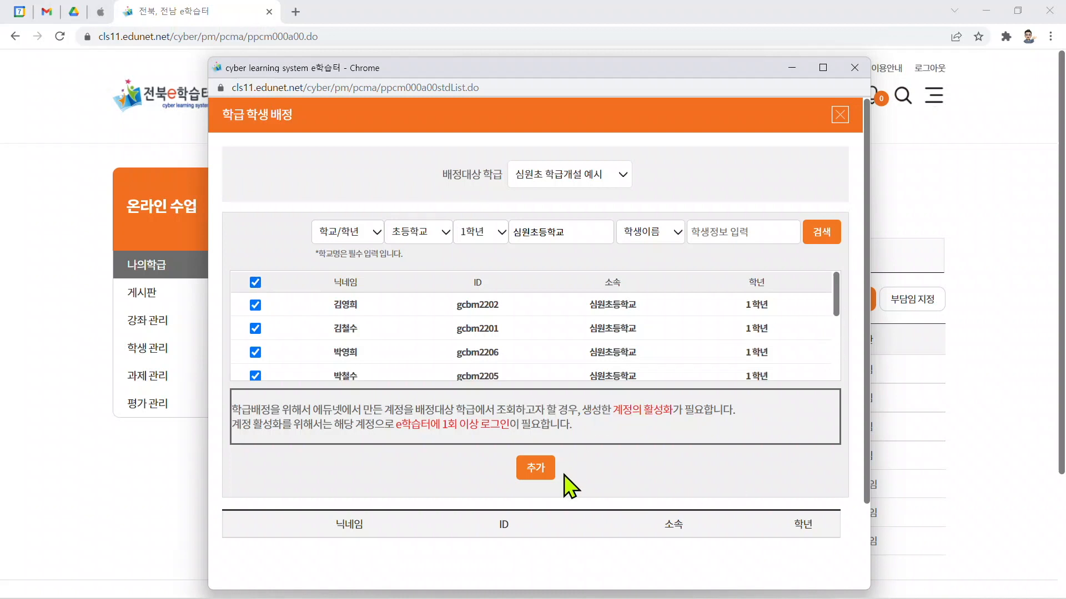
Step: Add the selected students to the assignment list, then assign them to the class and confirm registration
{"action": "left_click", "coordinate": [536, 469]}
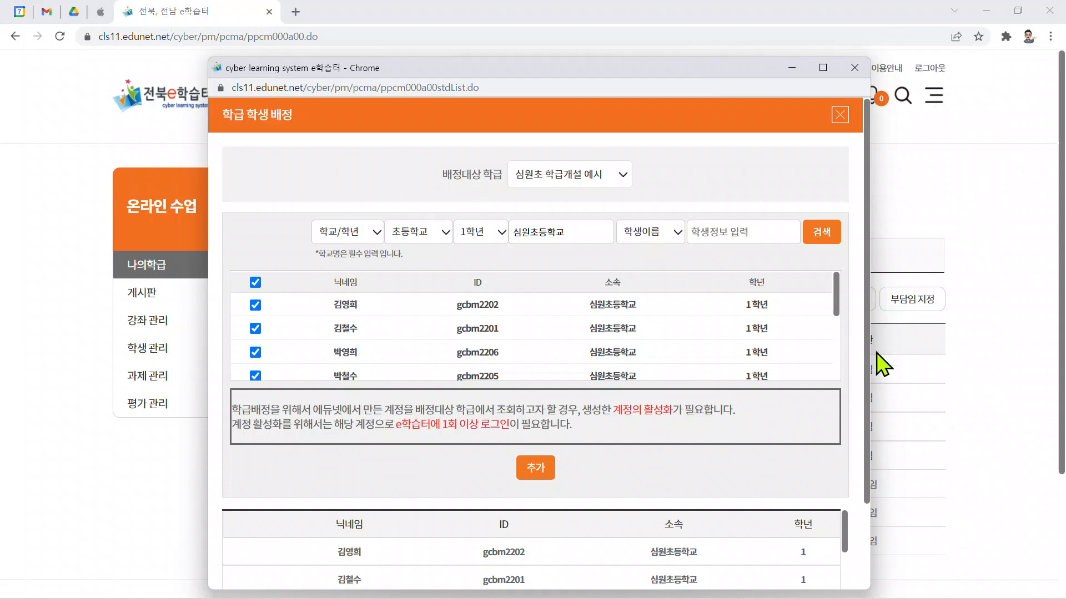
{"action": "left_click_drag", "start_coordinate": [864, 357], "coordinate": [864, 530]}
{"action": "scroll", "coordinate": [677, 444], "scroll_direction": "down", "scroll_amount": 3}
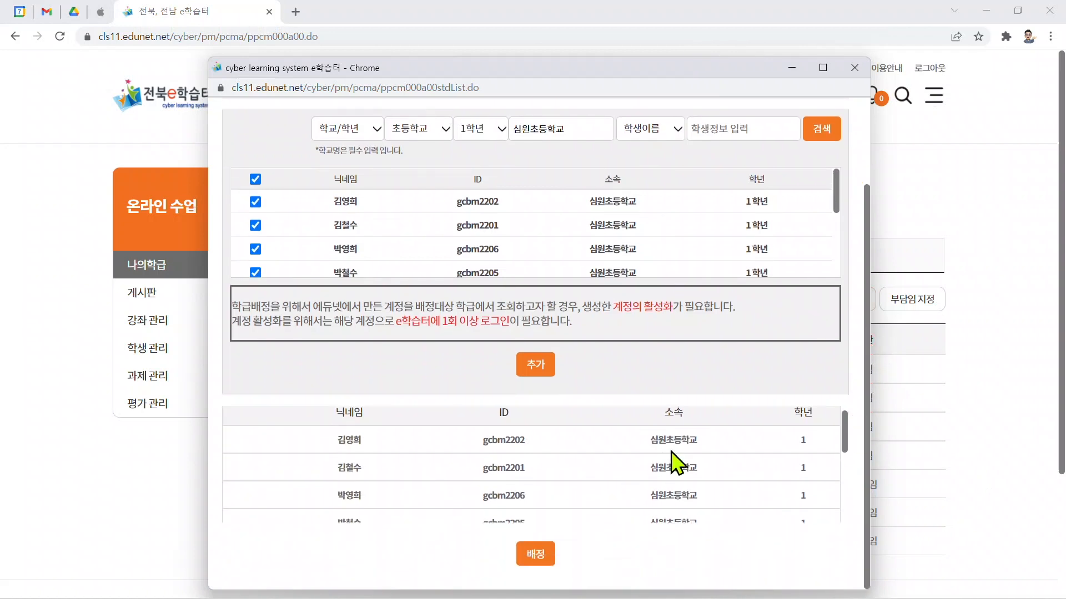
{"action": "left_click_drag", "start_coordinate": [849, 464], "coordinate": [845, 519]}
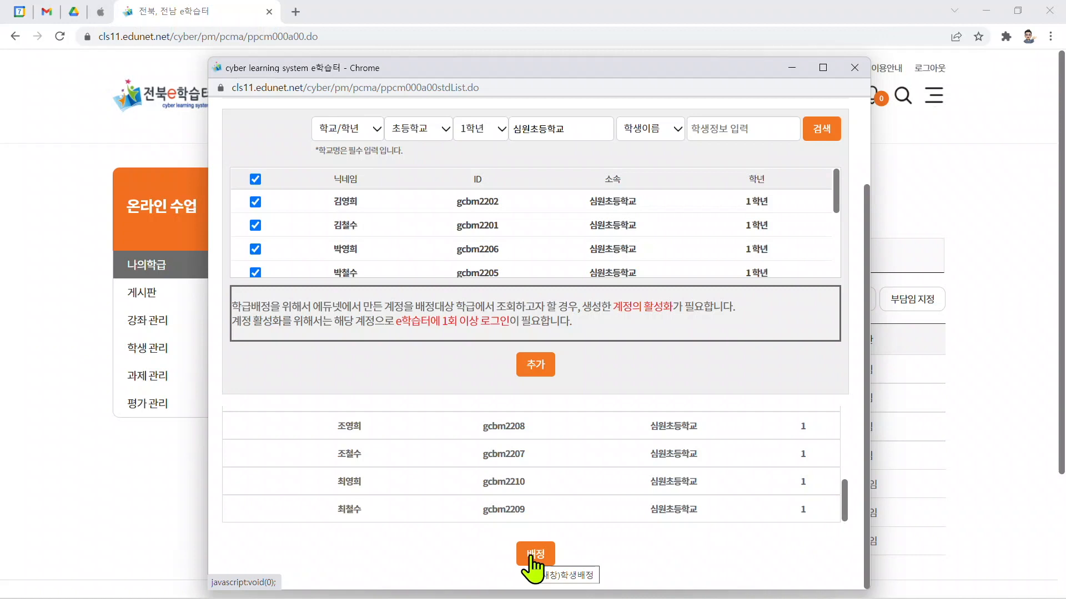
{"action": "left_click", "coordinate": [531, 559]}
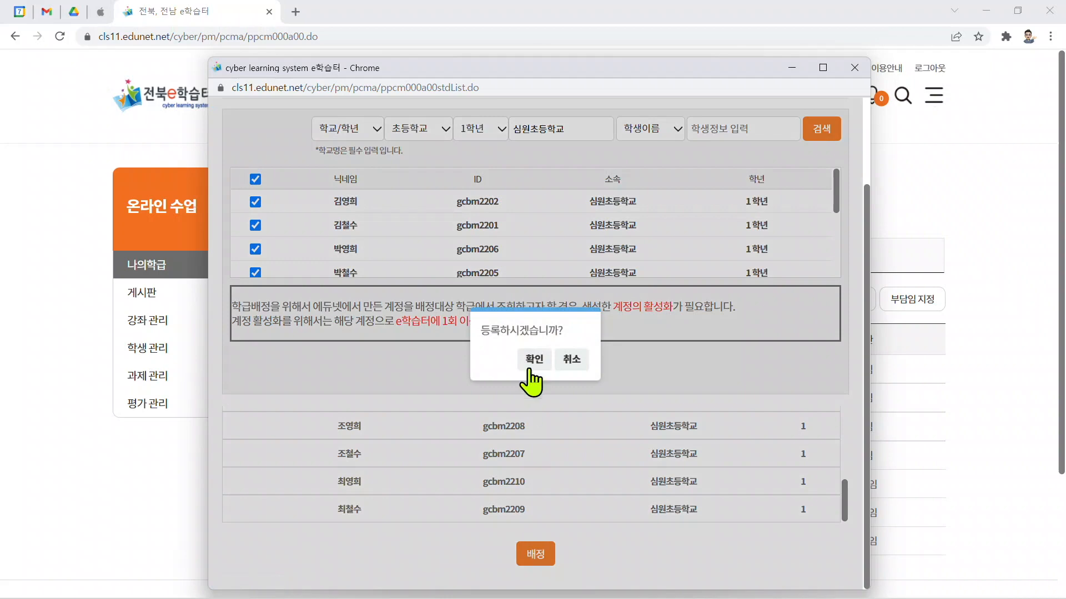
{"action": "left_click", "coordinate": [530, 373]}
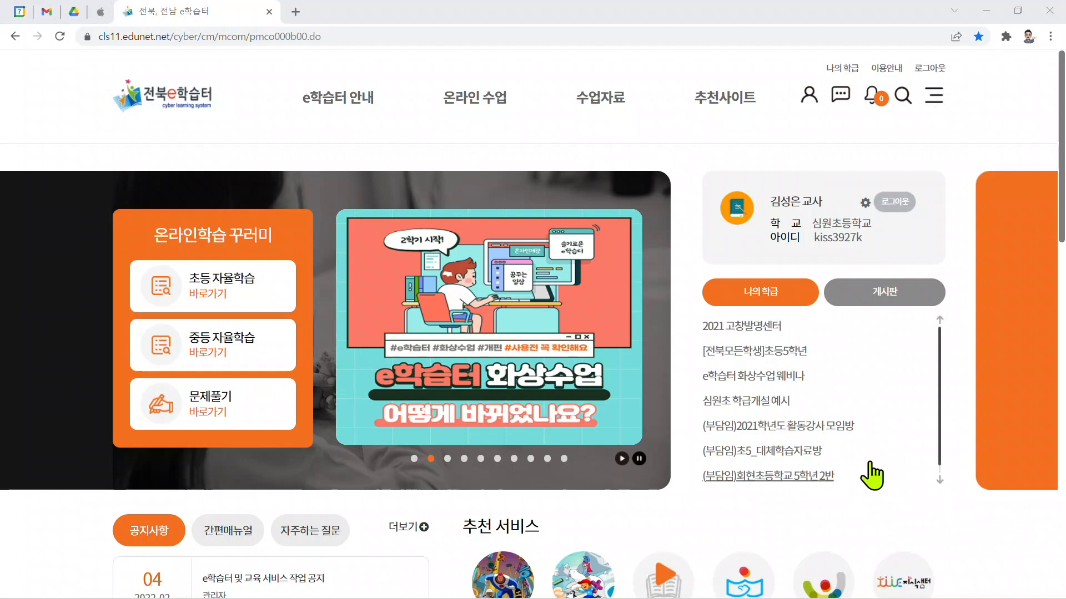
Step: Open the 심원초 학급개설 예시 class's enrolled-student management page and review the assigned students
{"action": "left_click", "coordinate": [745, 405]}
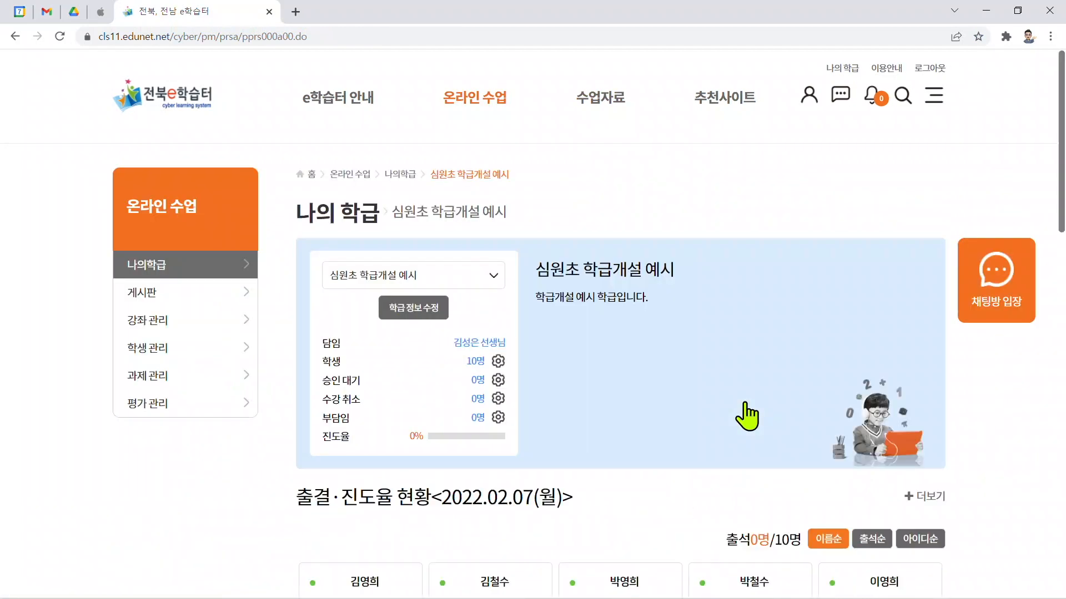
{"action": "left_click", "coordinate": [498, 362]}
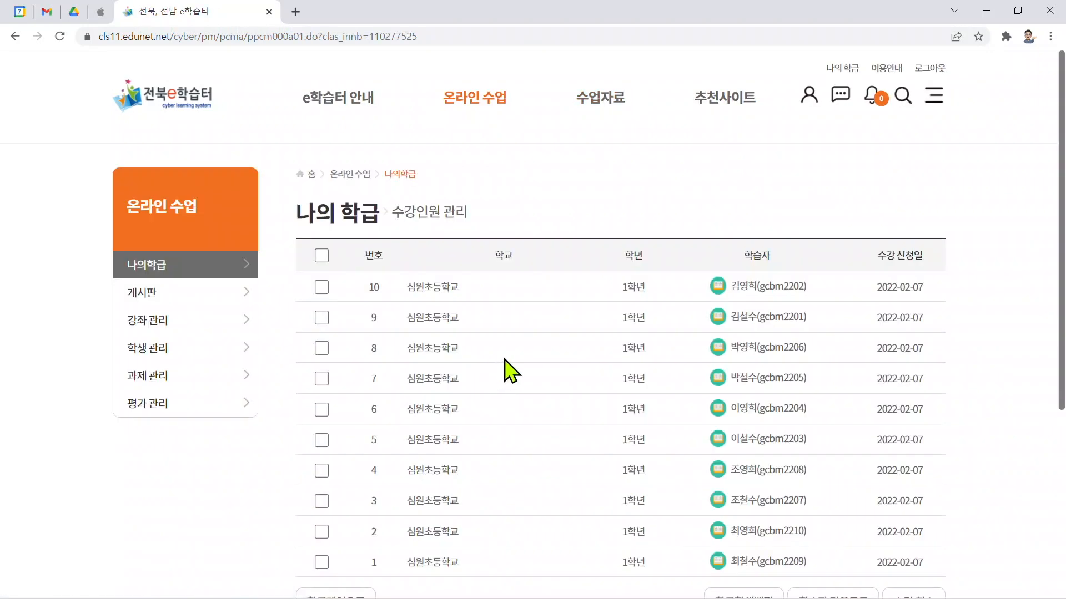
{"action": "scroll", "coordinate": [505, 369], "scroll_direction": "down", "scroll_amount": 1}
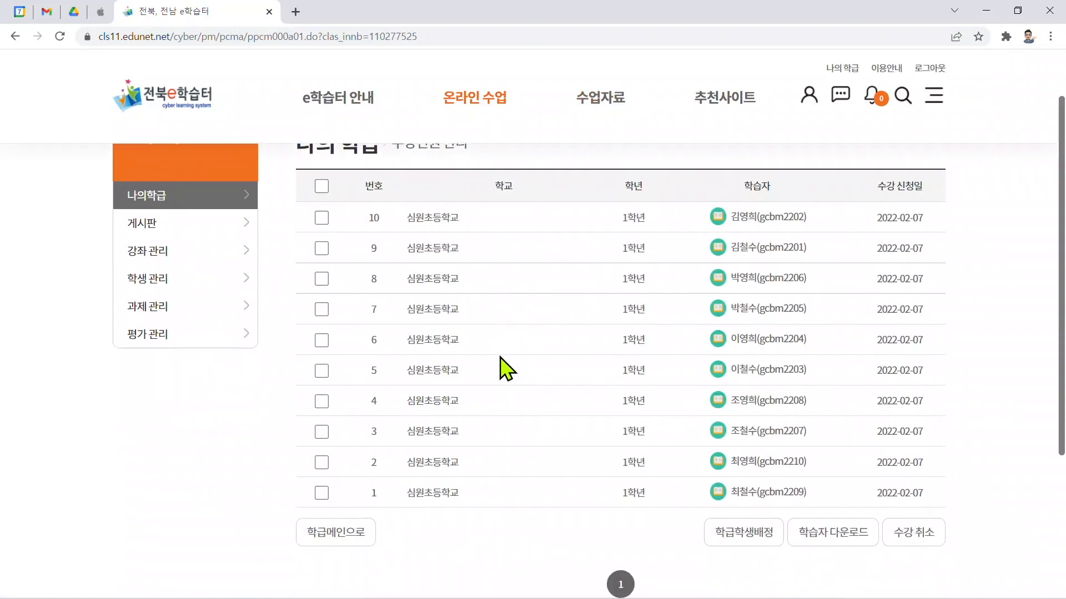
{"action": "key", "text": "ctrl+2"}
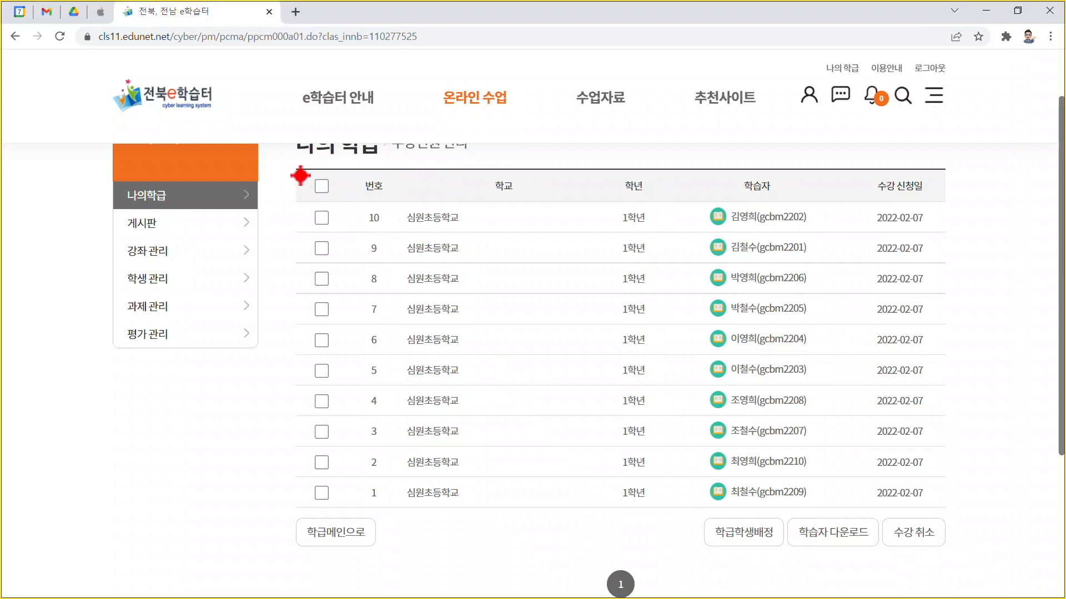
{"action": "mouse_move", "coordinate": [291, 164]}
{"action": "left_mouse_down"}
{"action": "mouse_move", "coordinate": [520, 316]}
{"action": "mouse_move", "coordinate": [949, 536]}
{"action": "mouse_move", "coordinate": [958, 517]}
{"action": "left_mouse_up"}
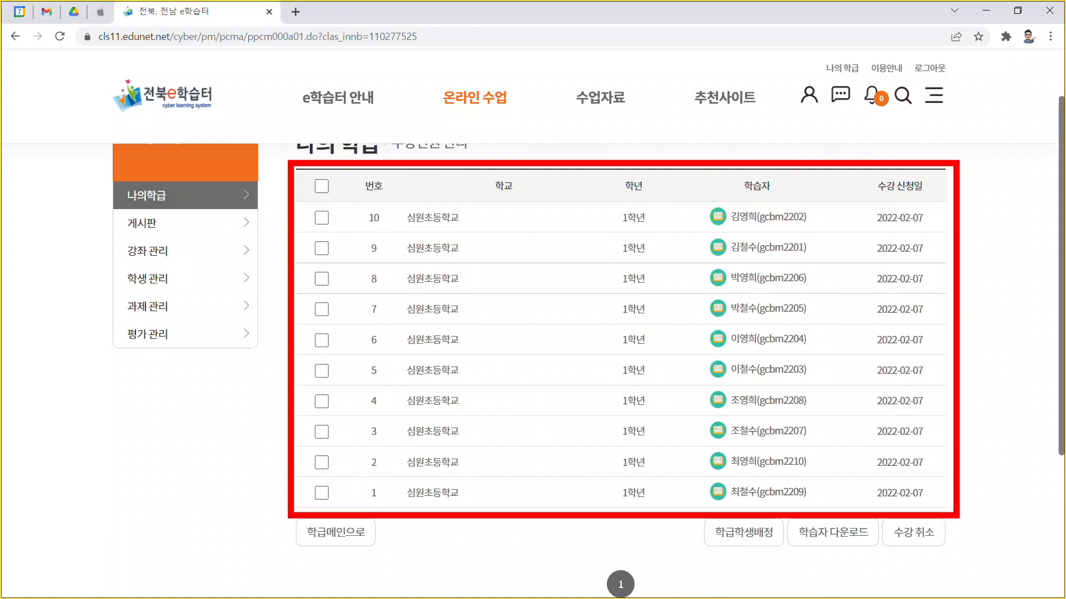